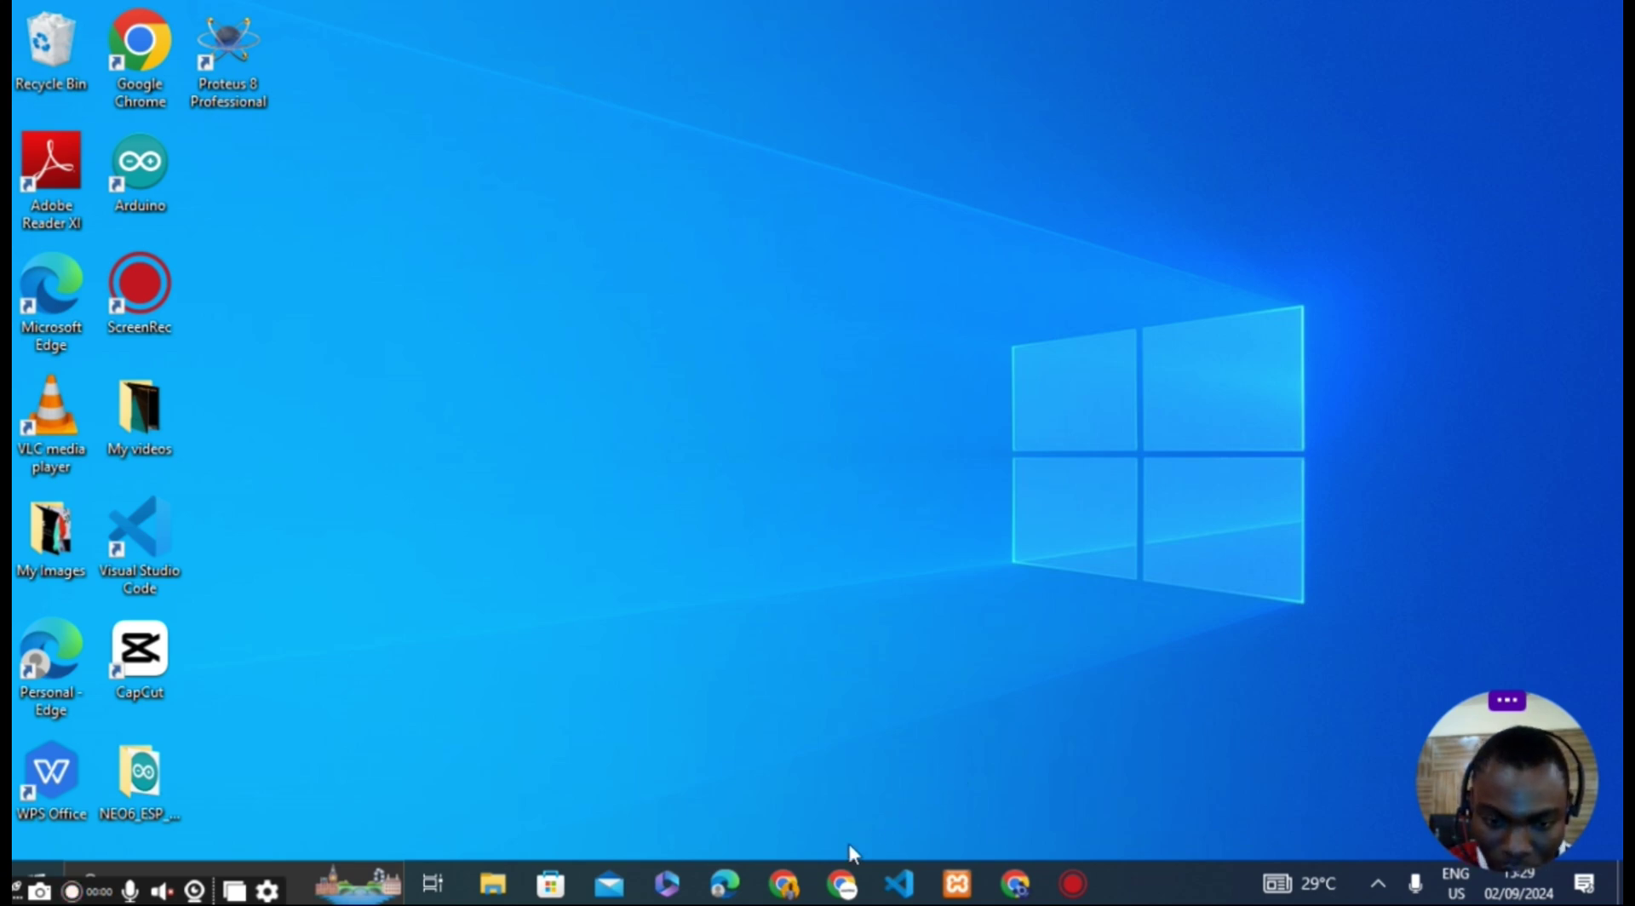
In Chrome, load the pasted Google Drive link to finger Printer Driver & SDK.rar
{"action": "left_click", "coordinate": [801, 891]}
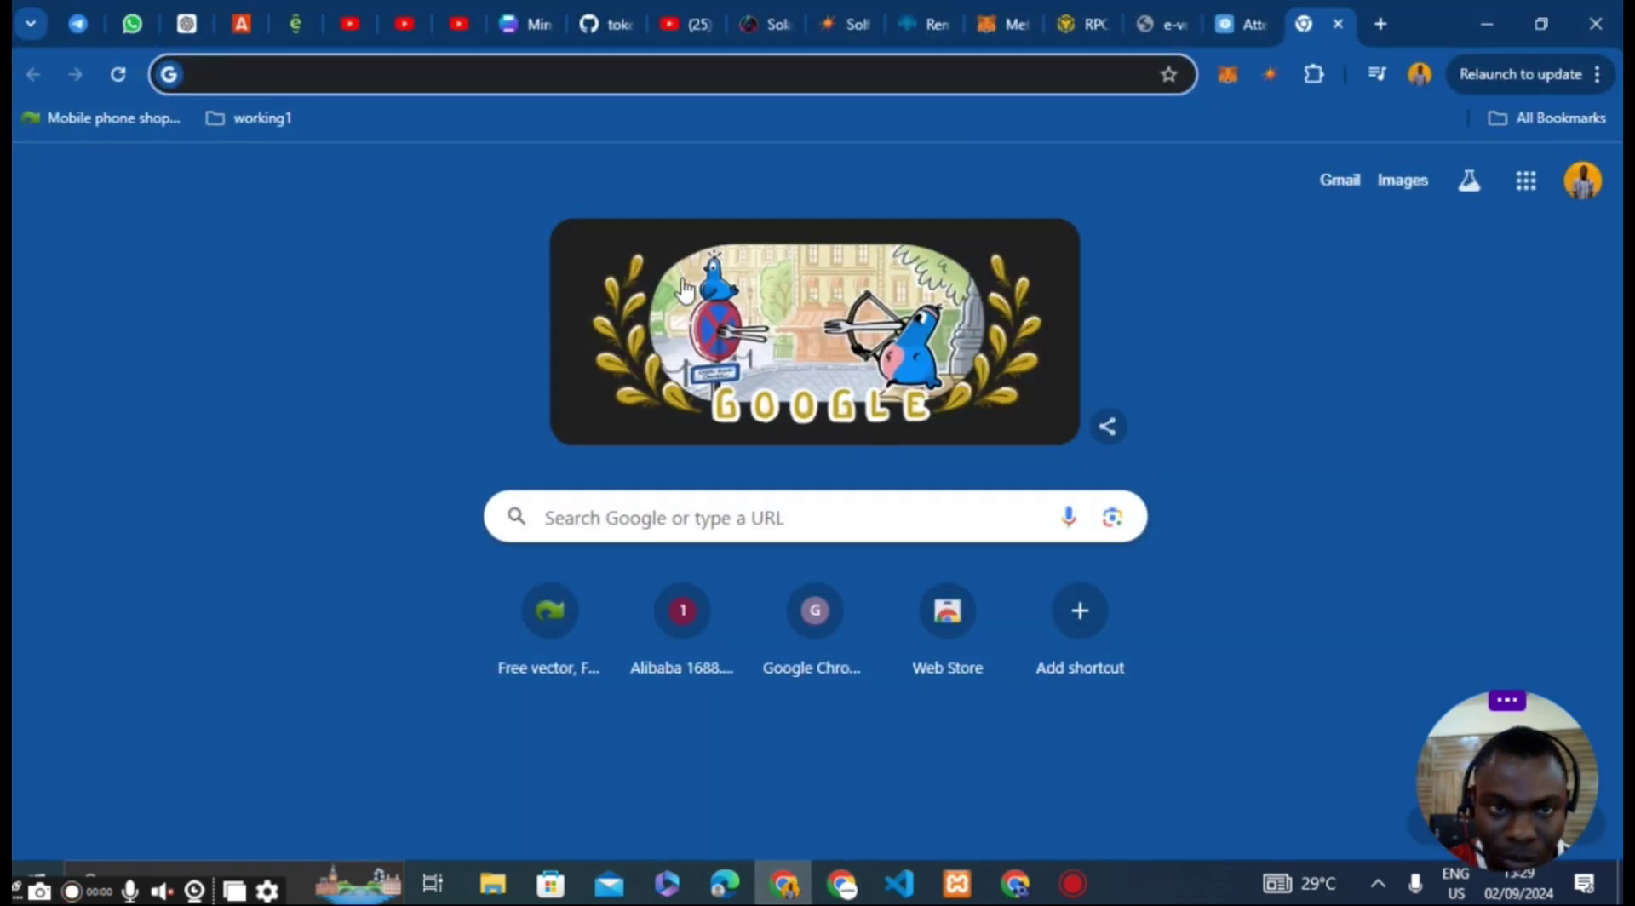
{"action": "left_click", "coordinate": [738, 72]}
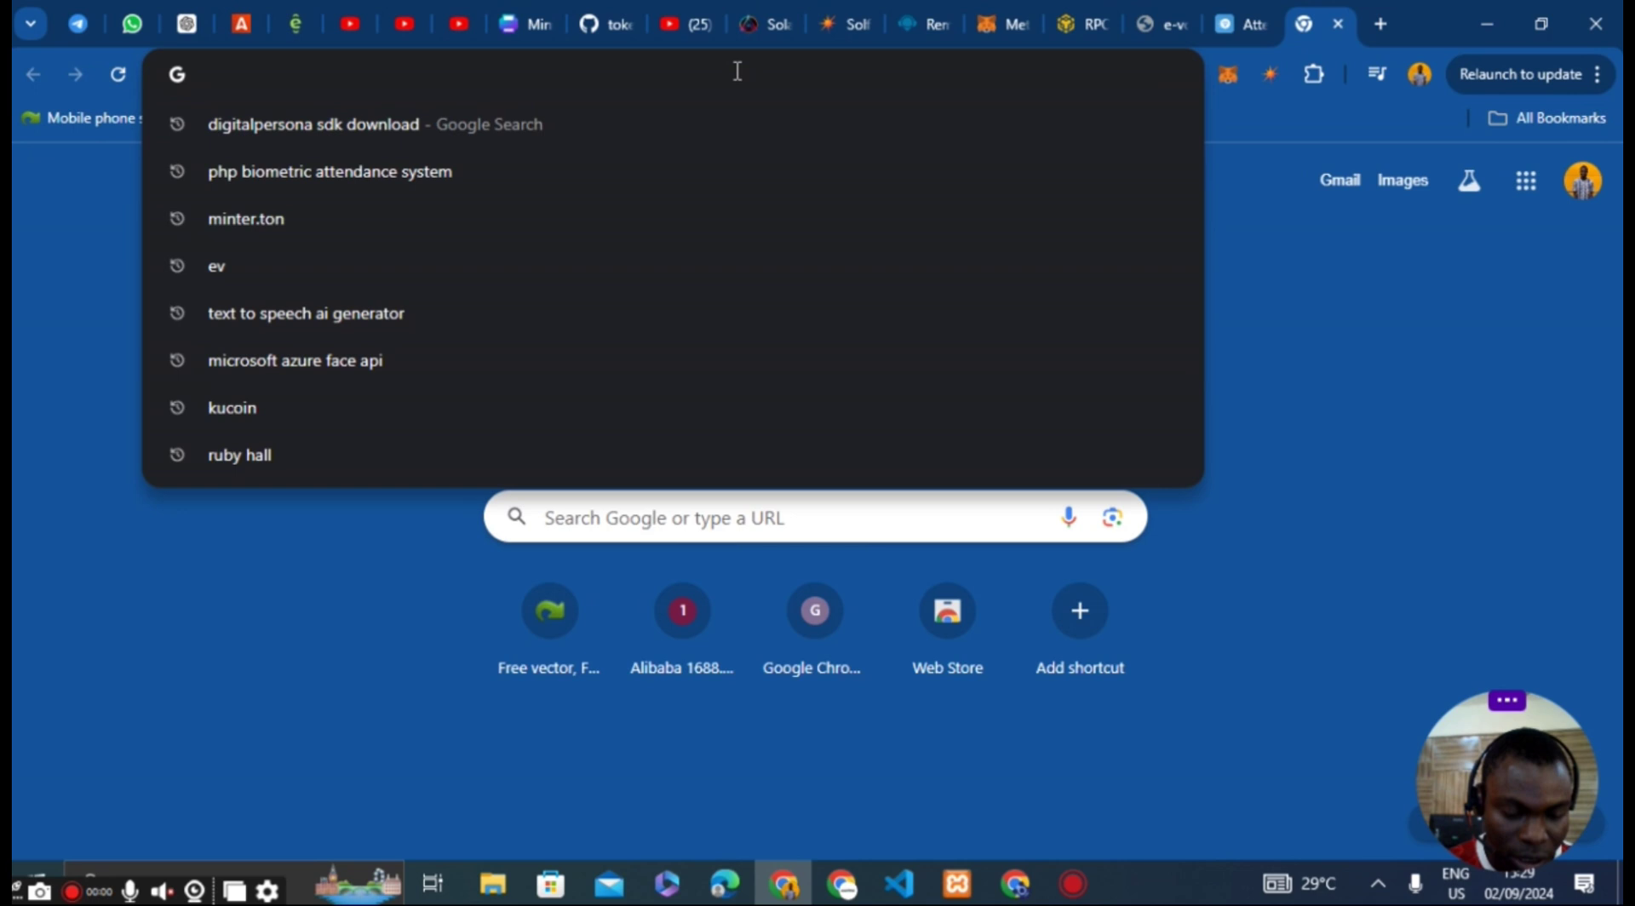
{"action": "key", "text": "ctrl+v"}
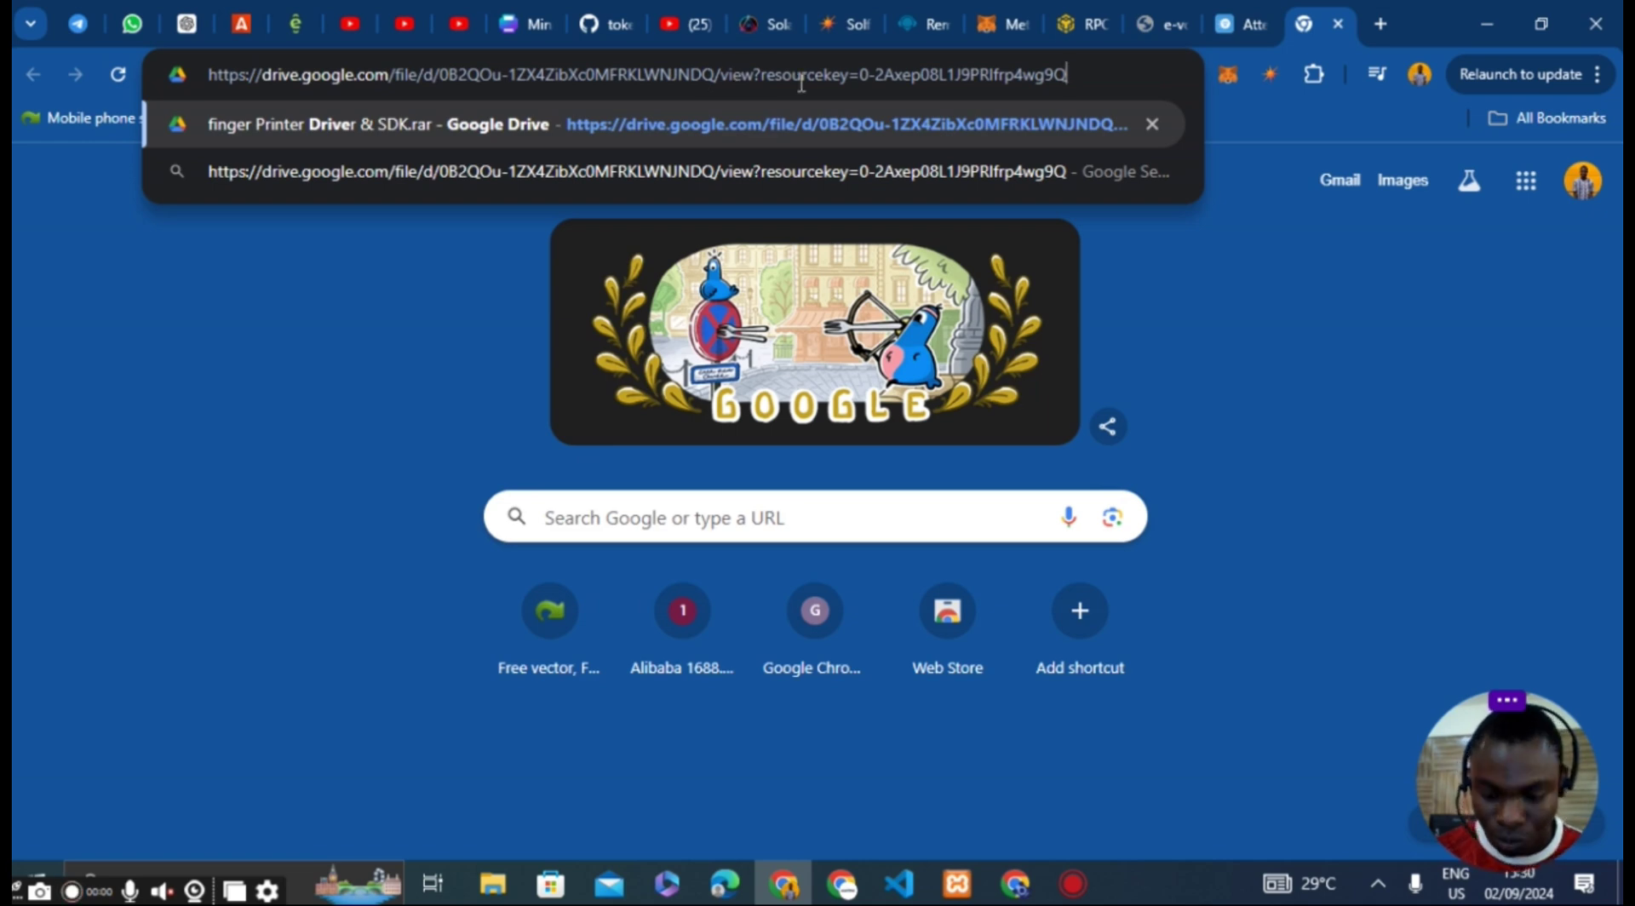
{"action": "key", "text": "Return"}
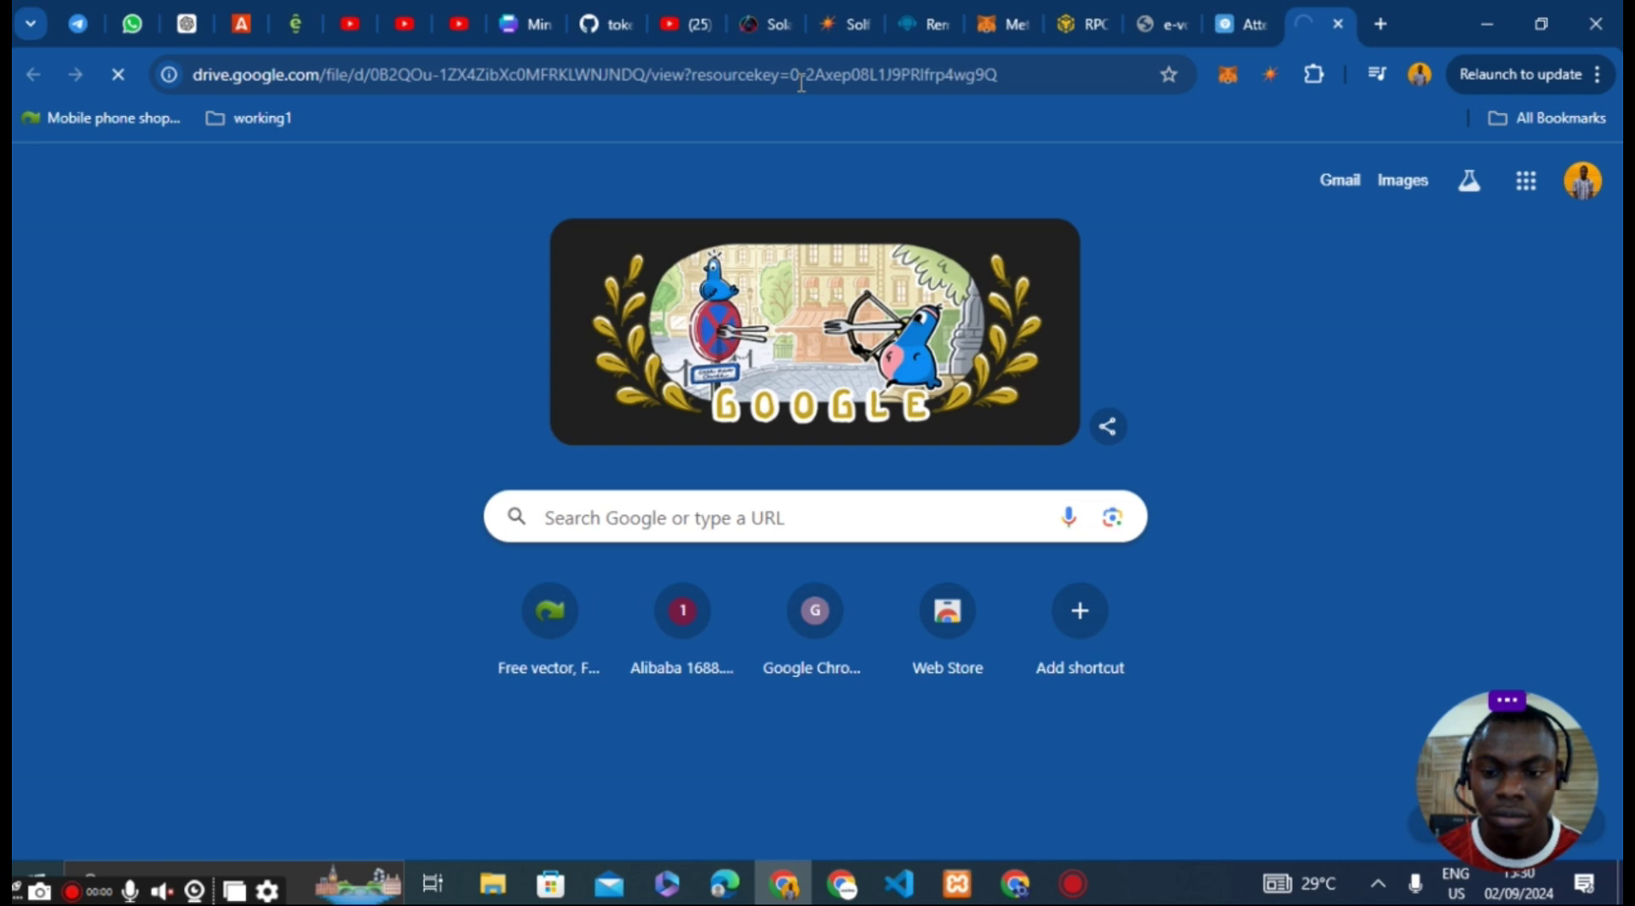
Download finger Printer Driver & SDK.rar from its Drive preview page
{"action": "left_click", "coordinate": [1388, 899]}
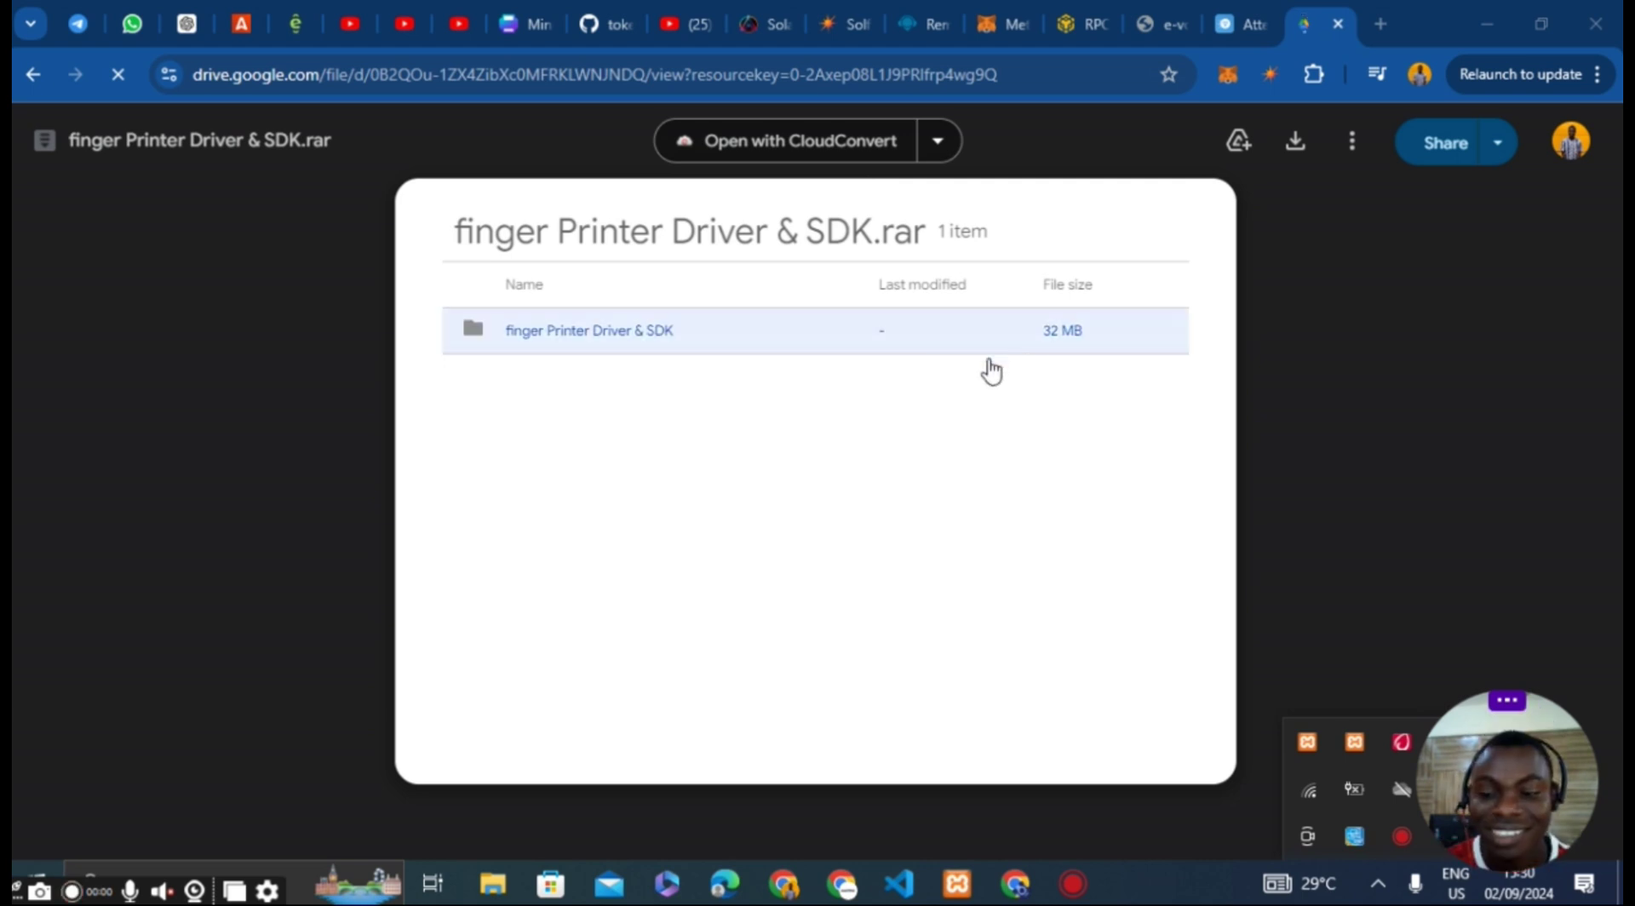
{"action": "left_click", "coordinate": [1308, 157]}
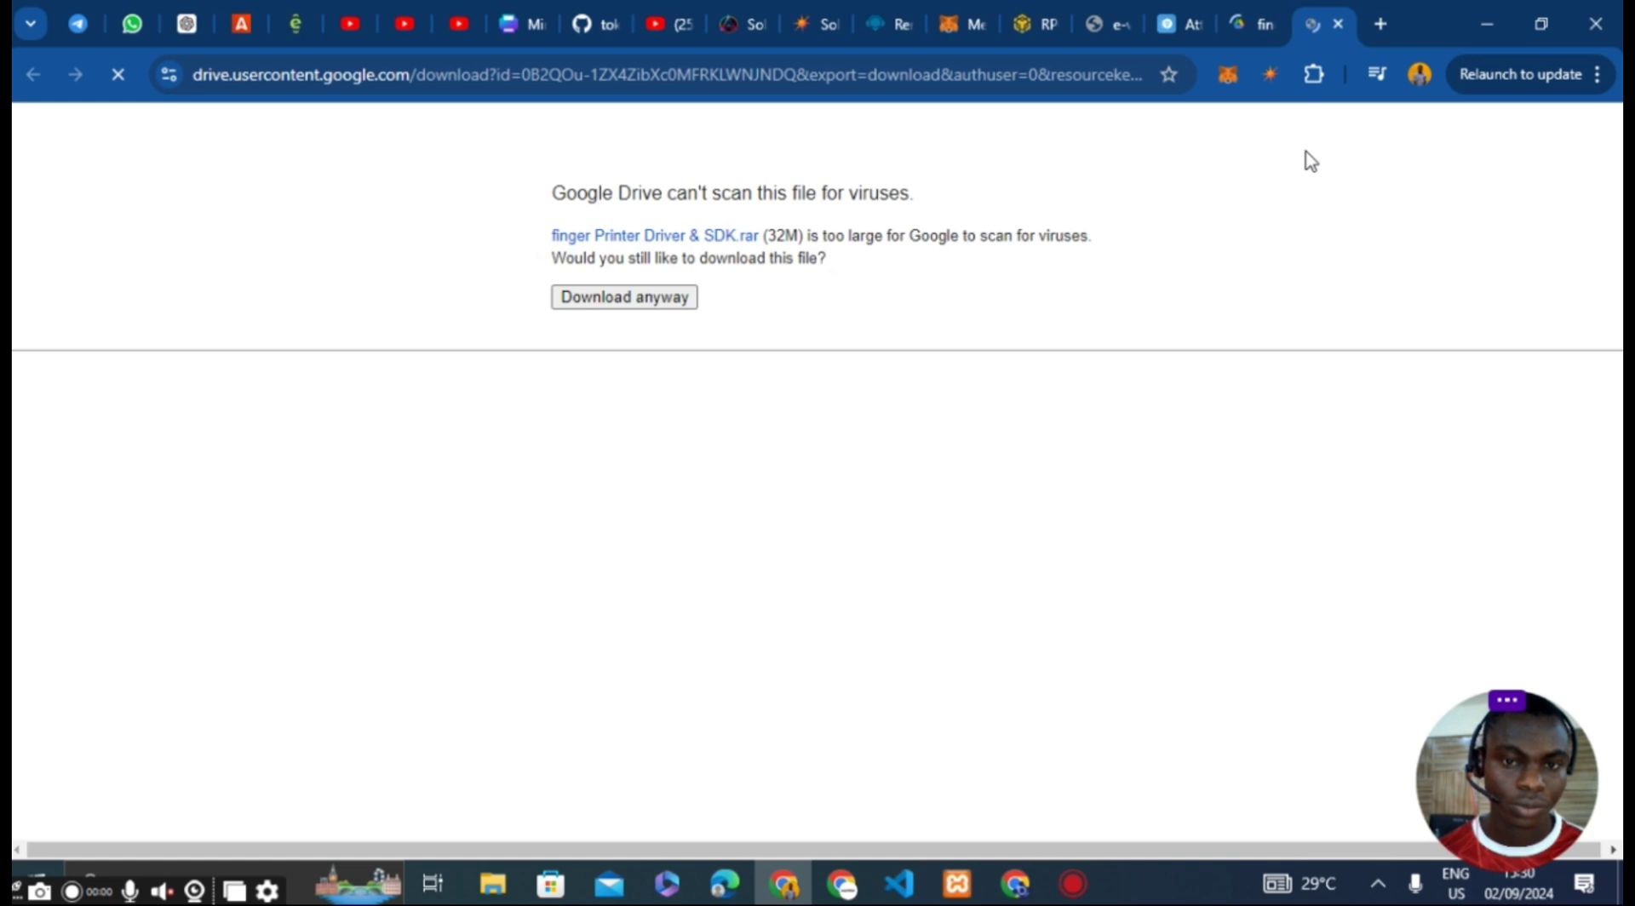
Choose 'Download anyway' past the too-large-to-scan warning to get the 32.3 MB archive
{"action": "left_click", "coordinate": [652, 302]}
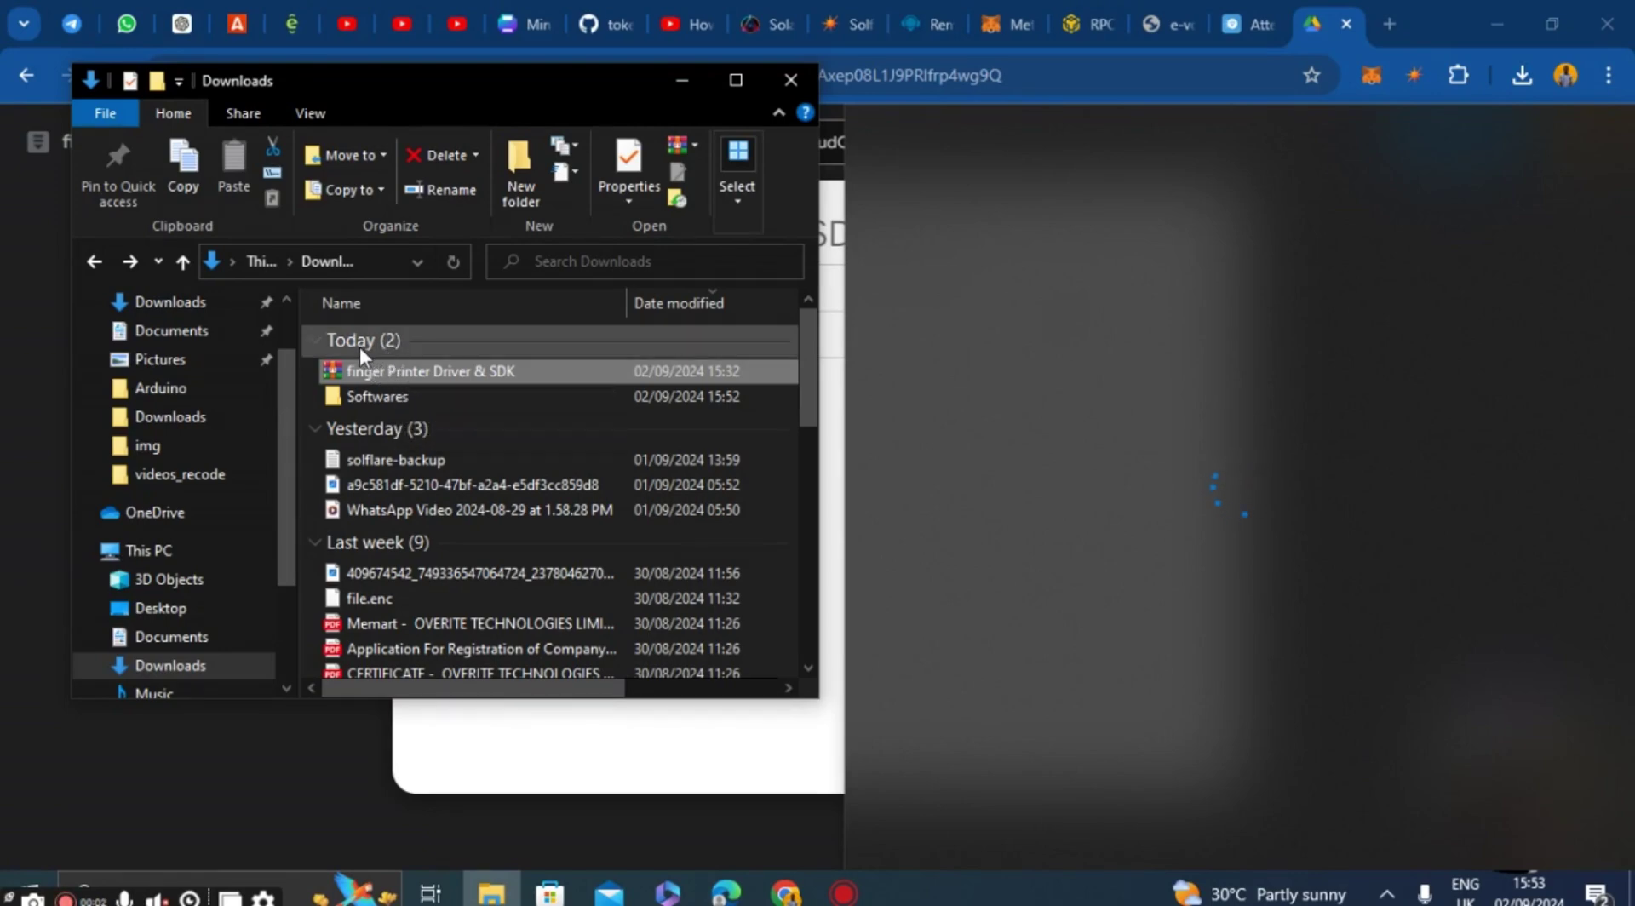
Extract the finger Printer Driver & SDK archive into a same-name folder in Downloads
{"action": "left_click", "coordinate": [448, 759]}
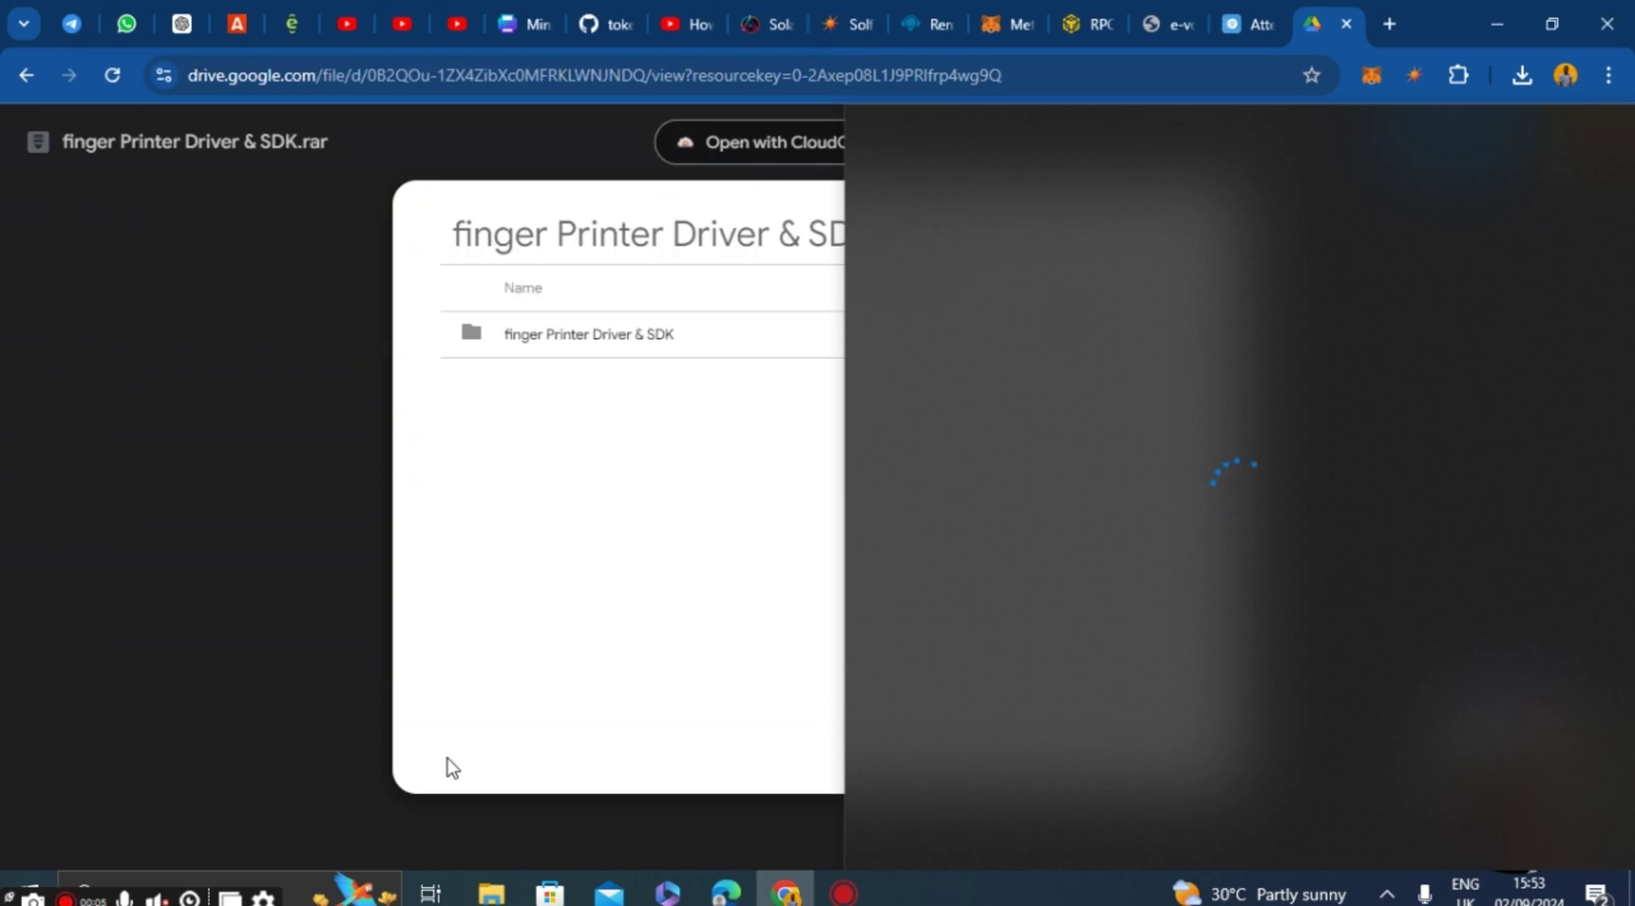
{"action": "left_click", "coordinate": [490, 894]}
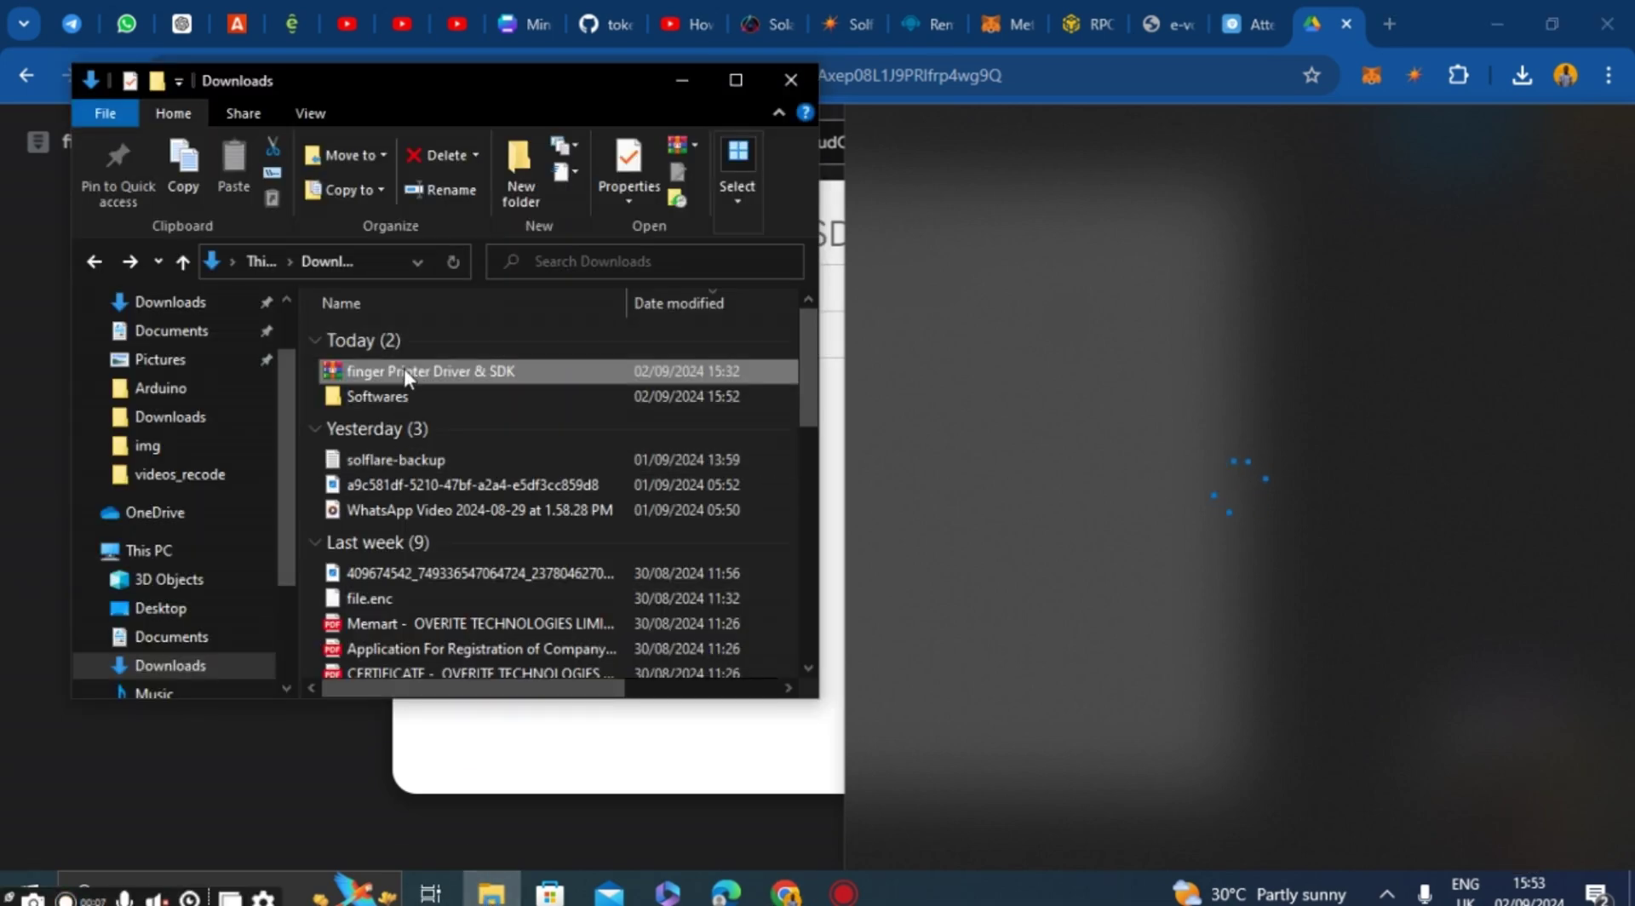
{"action": "double_click", "coordinate": [404, 372]}
{"action": "right_click", "coordinate": [403, 371]}
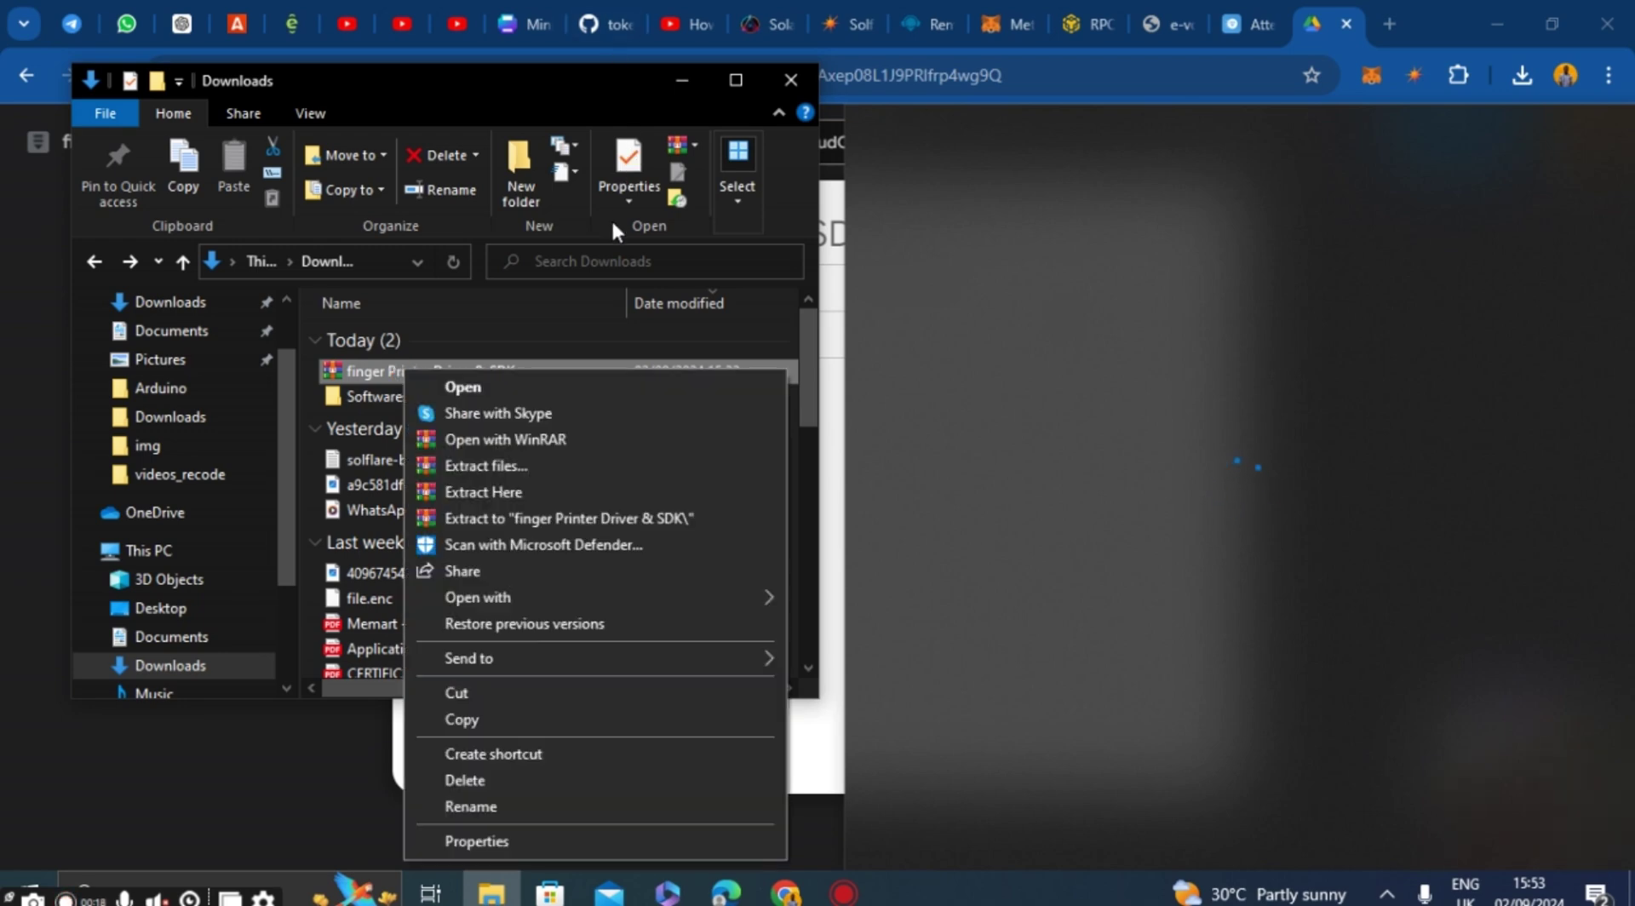
{"action": "left_click", "coordinate": [498, 467]}
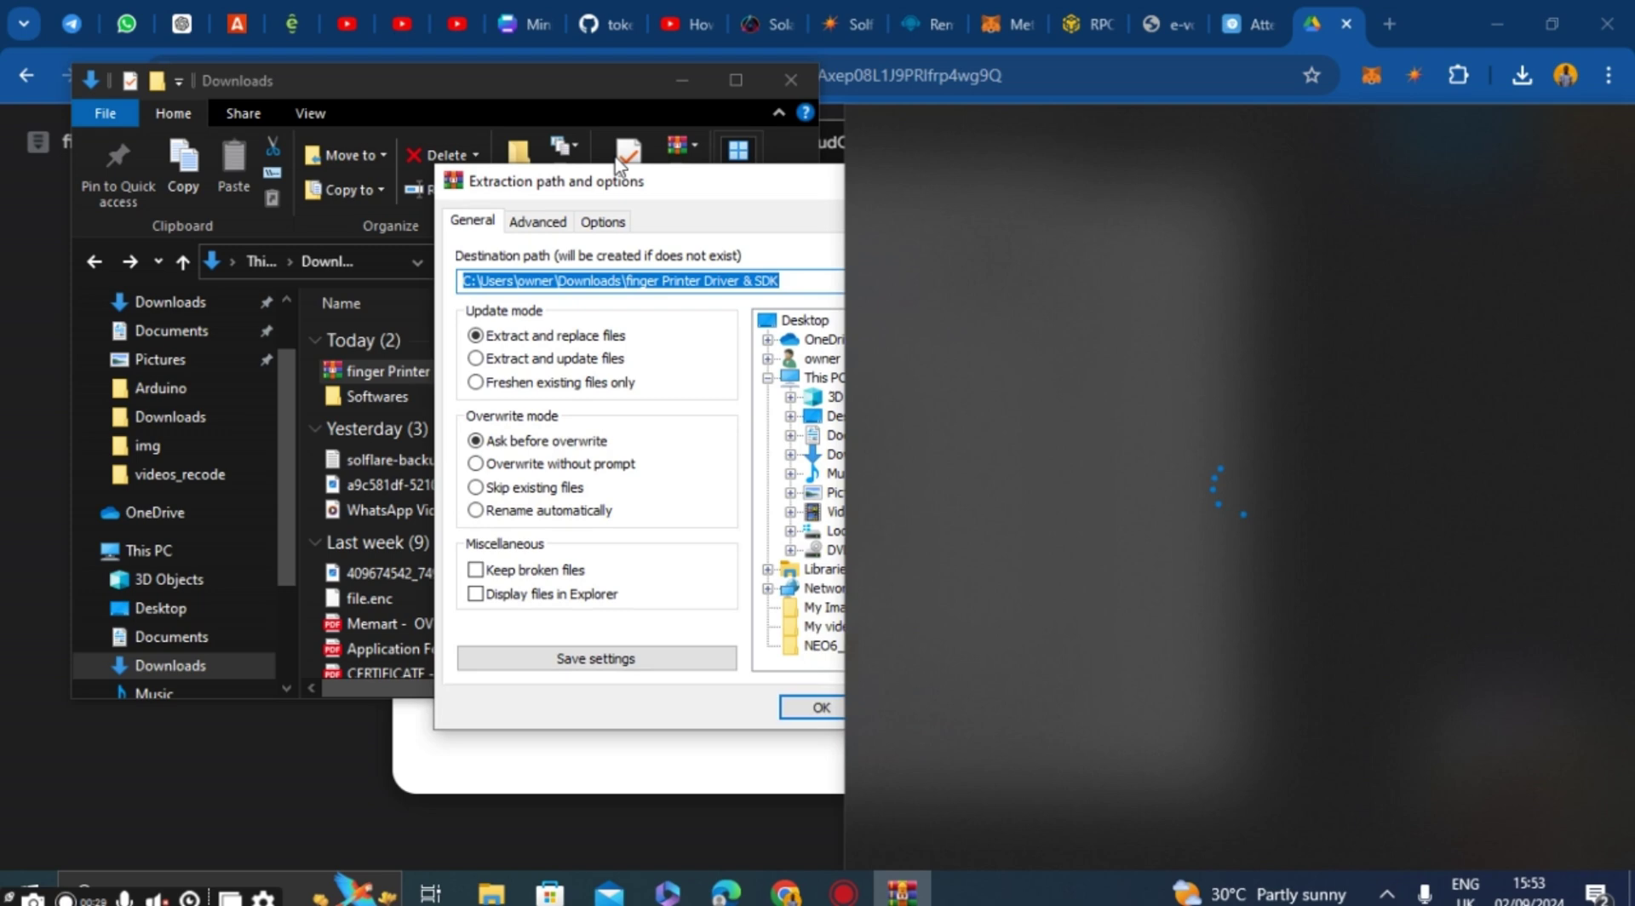
{"action": "left_click_drag", "start_coordinate": [784, 192], "coordinate": [451, 126]}
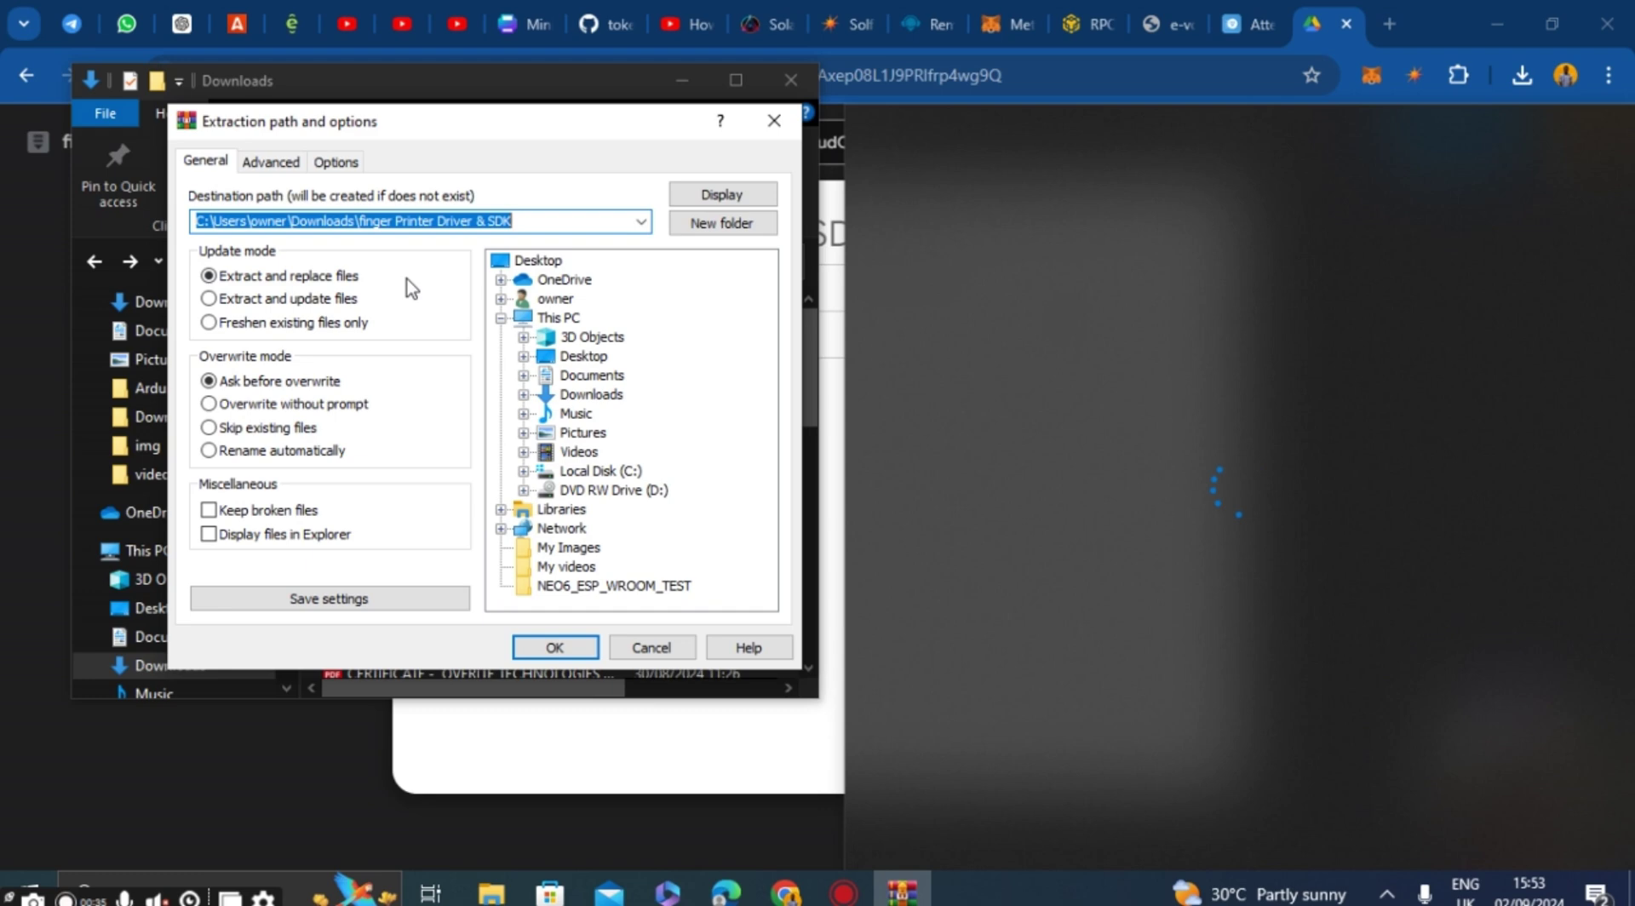
{"action": "left_click", "coordinate": [572, 648]}
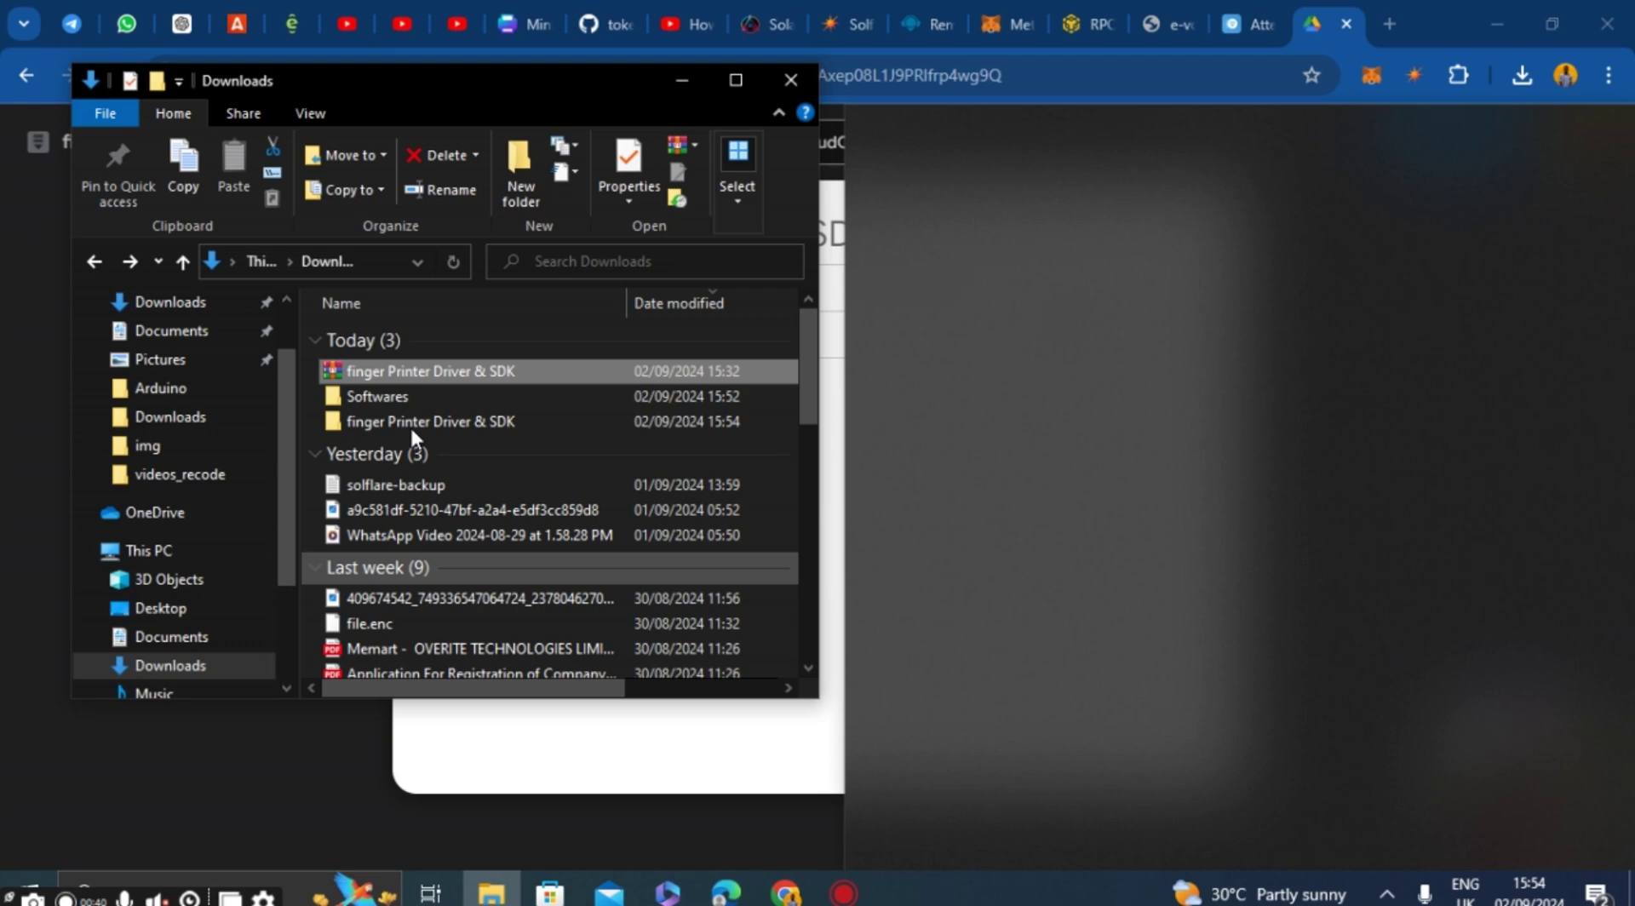
Open the extracted finger Printer Driver & SDK folder and its inner subfolder
{"action": "left_click", "coordinate": [411, 430]}
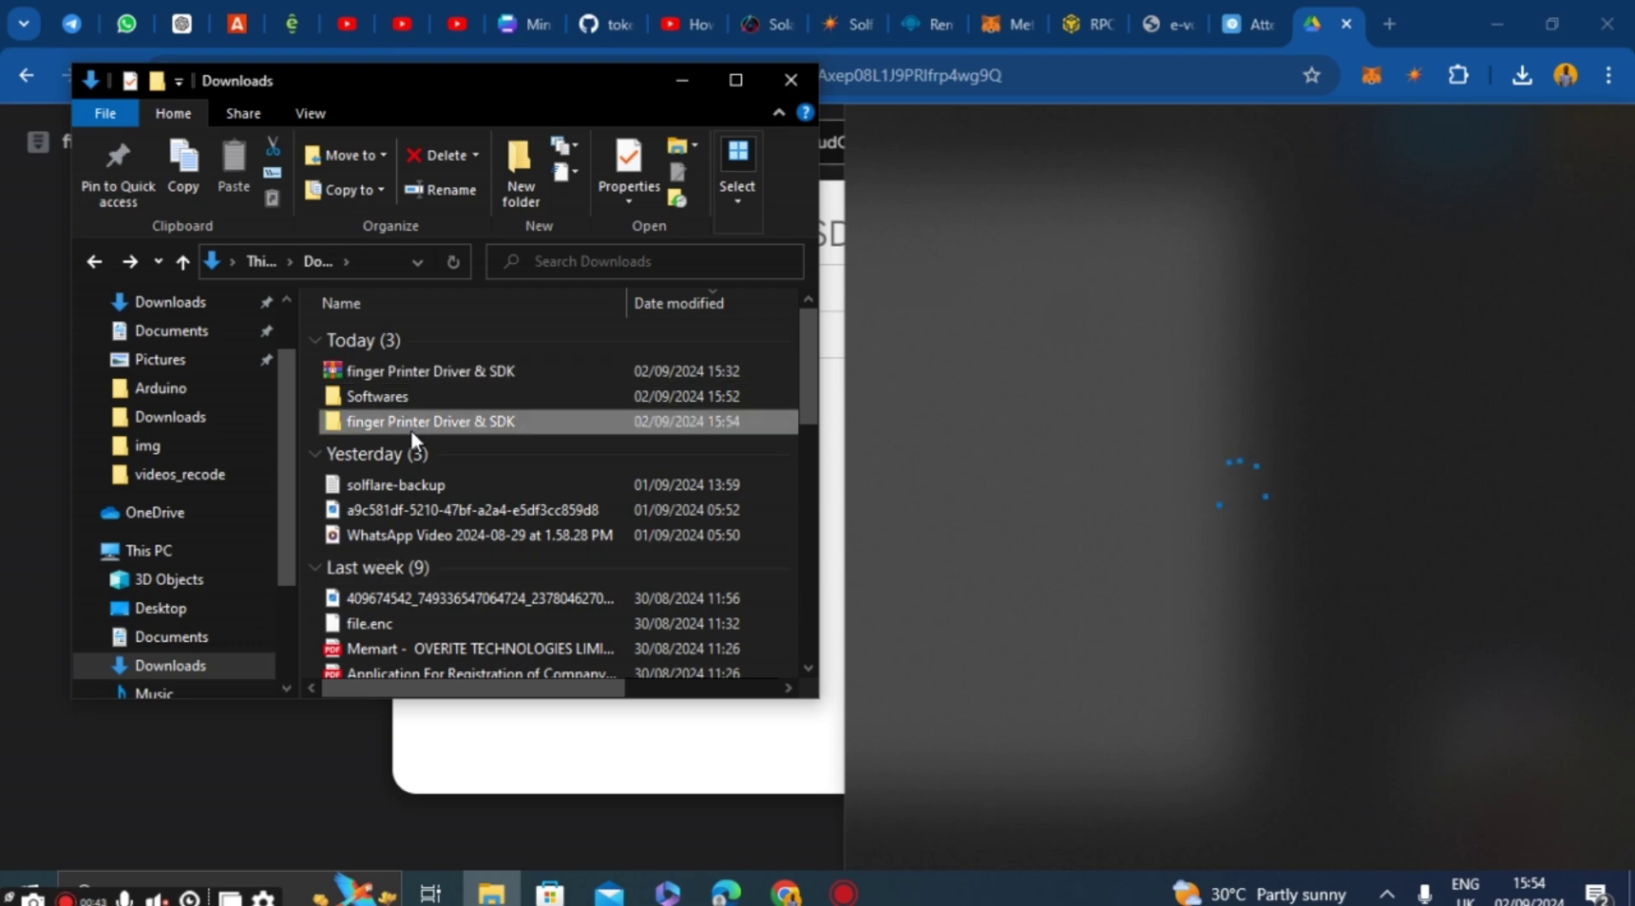
{"action": "double_click", "coordinate": [411, 428]}
{"action": "double_click", "coordinate": [415, 337]}
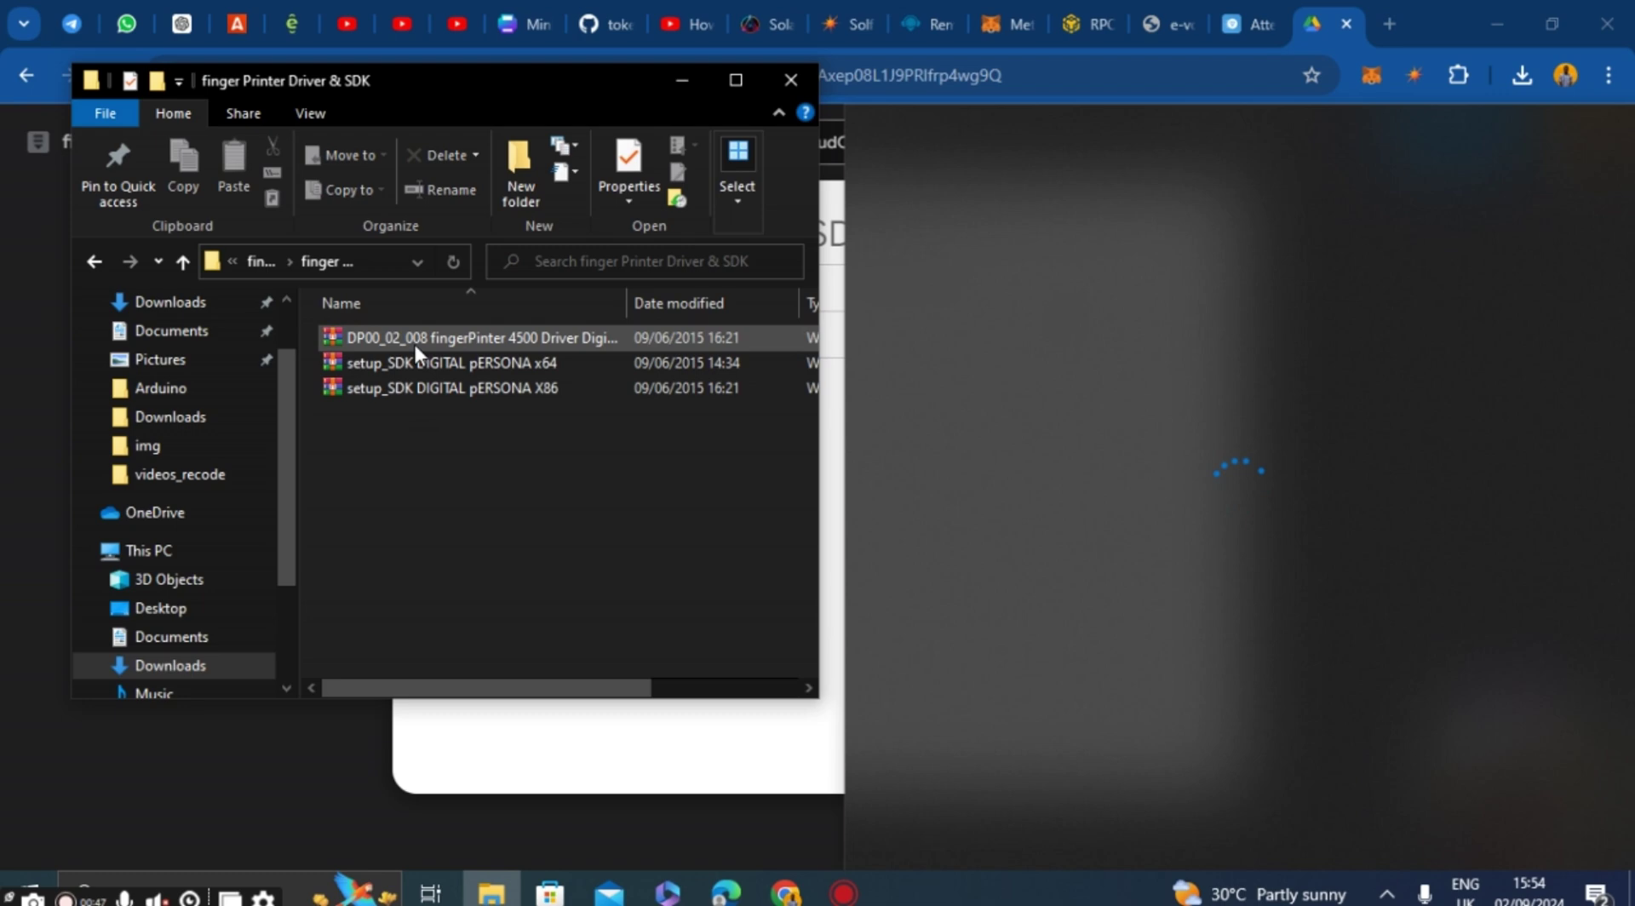
{"action": "double_click", "coordinate": [413, 339]}
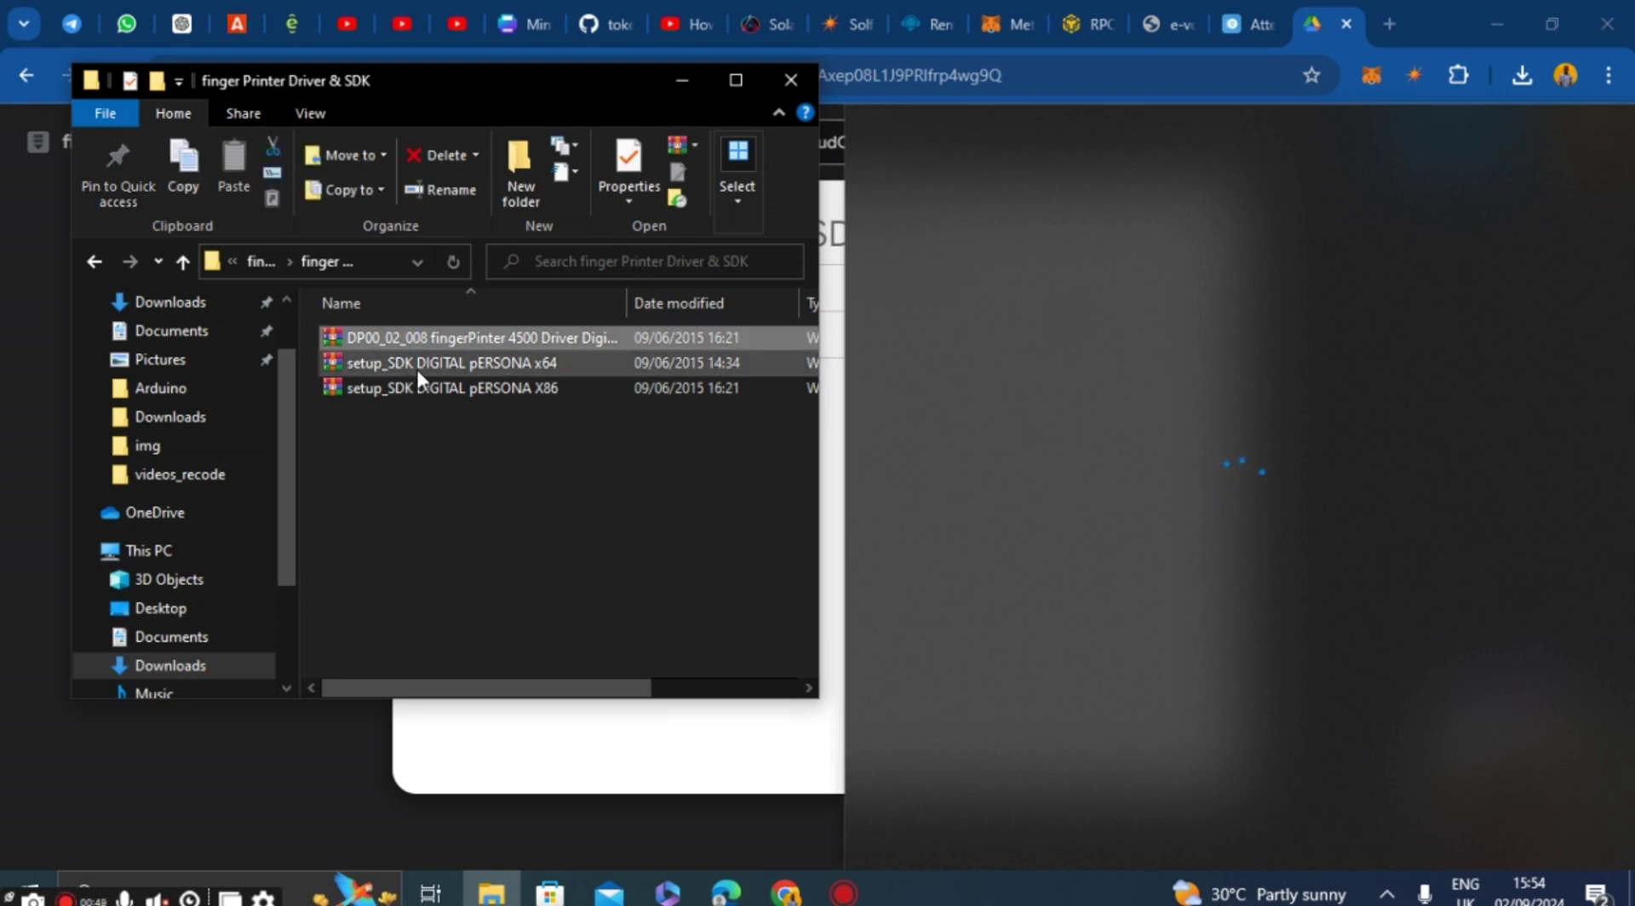
Extract the DP00_02_008 fingerPinter 4500 driver archive to its default destination
{"action": "left_click", "coordinate": [415, 366]}
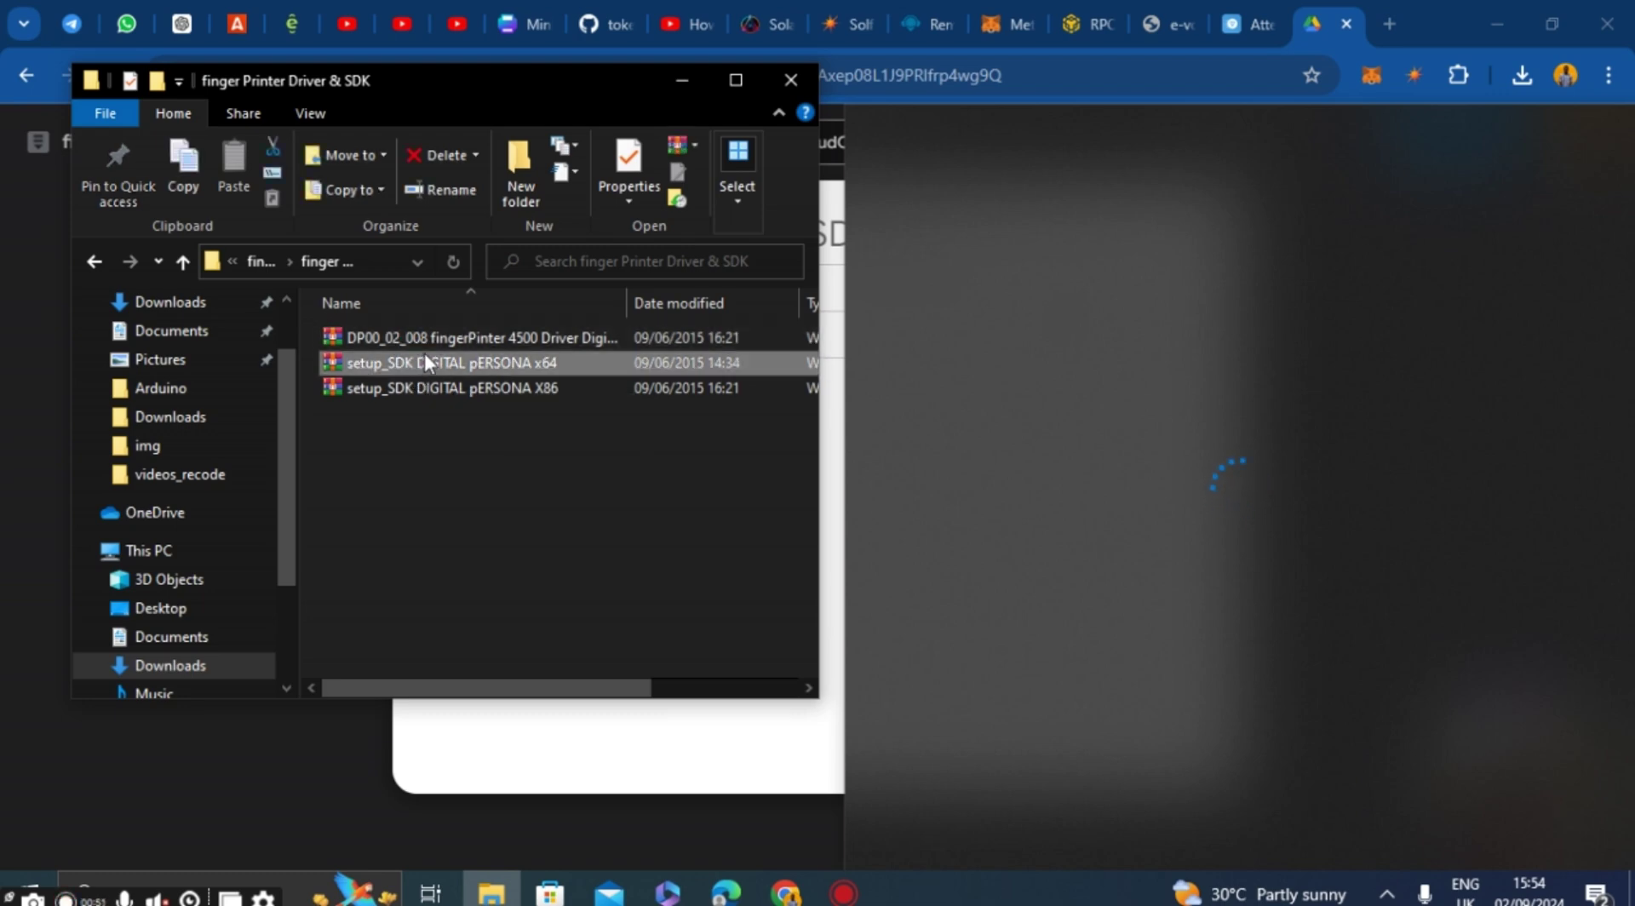
{"action": "mouse_move", "coordinate": [431, 362]}
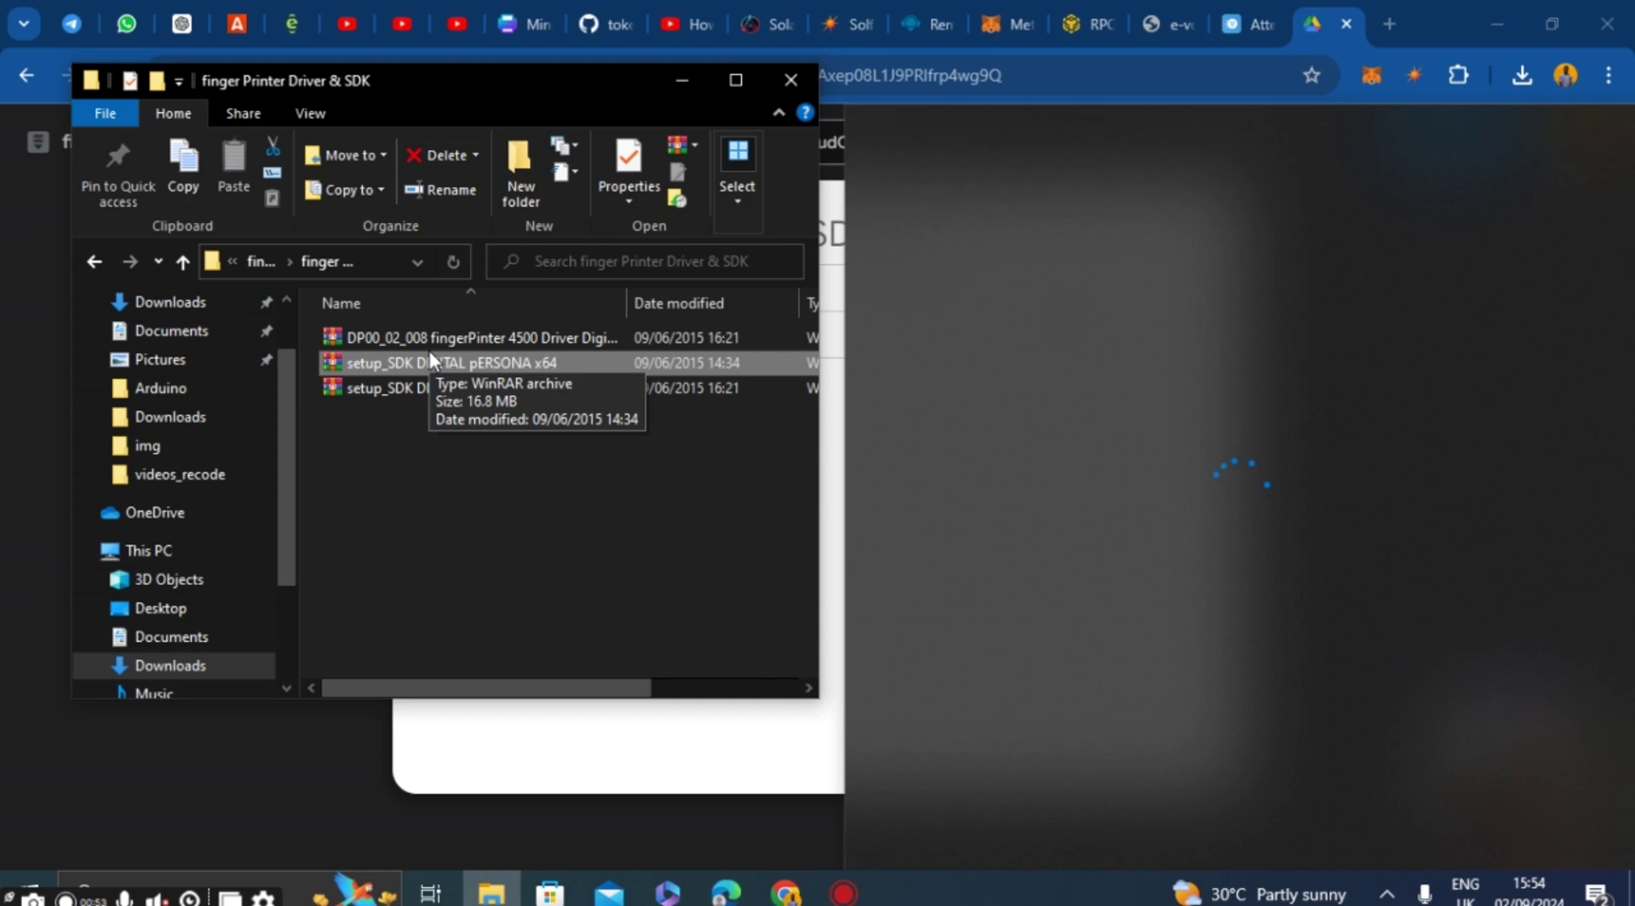
{"action": "left_click", "coordinate": [462, 336]}
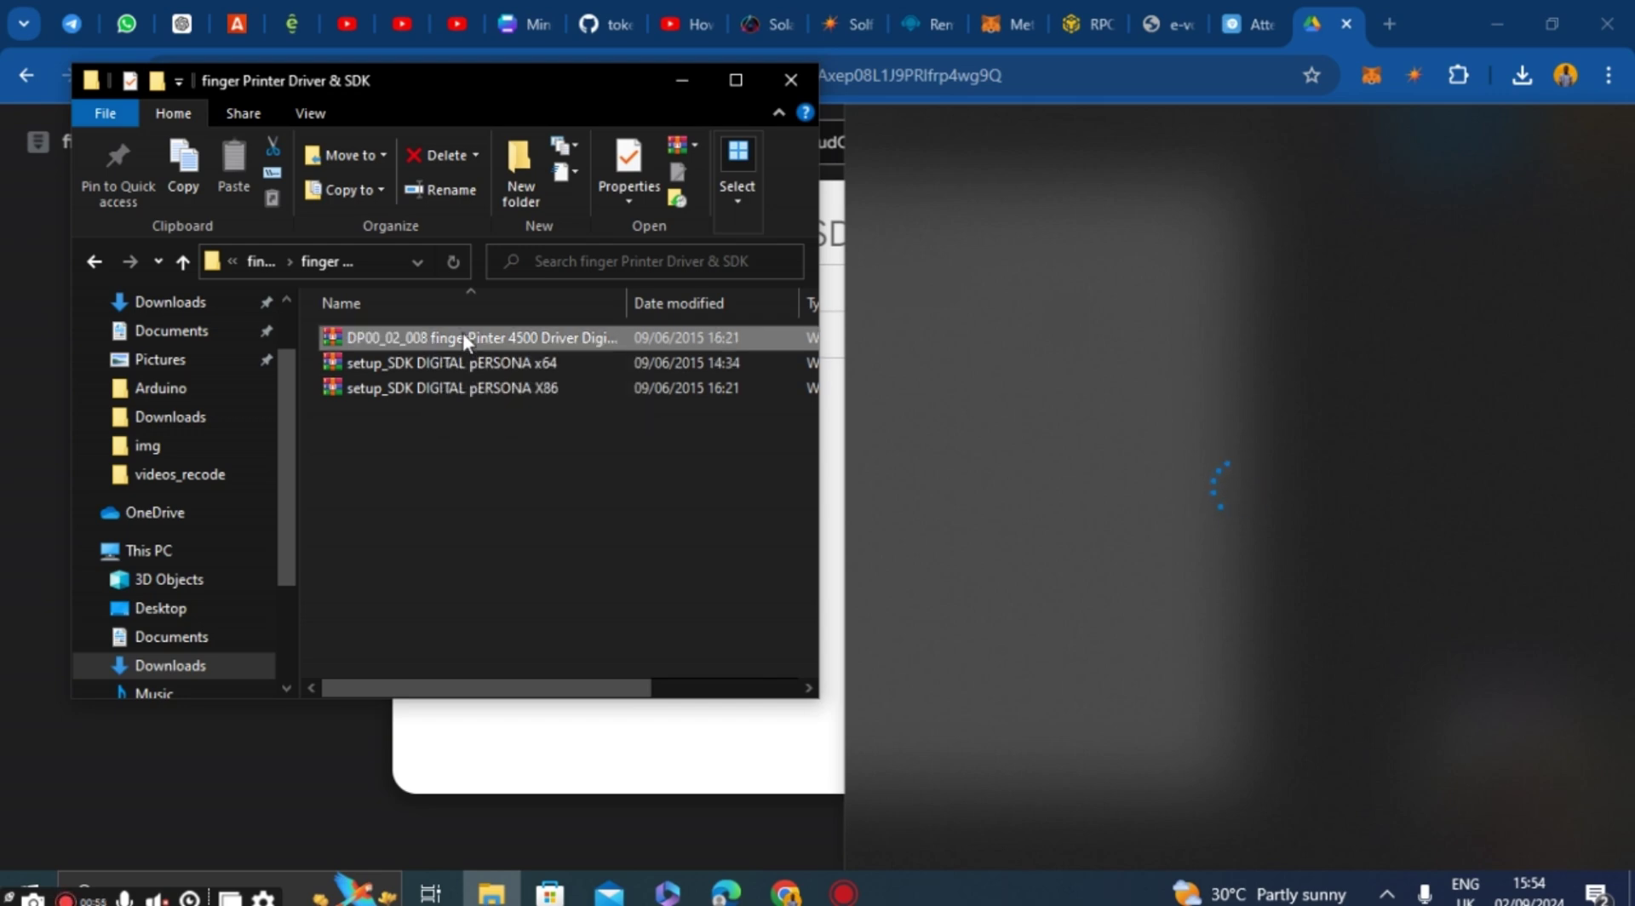
{"action": "right_click", "coordinate": [462, 337]}
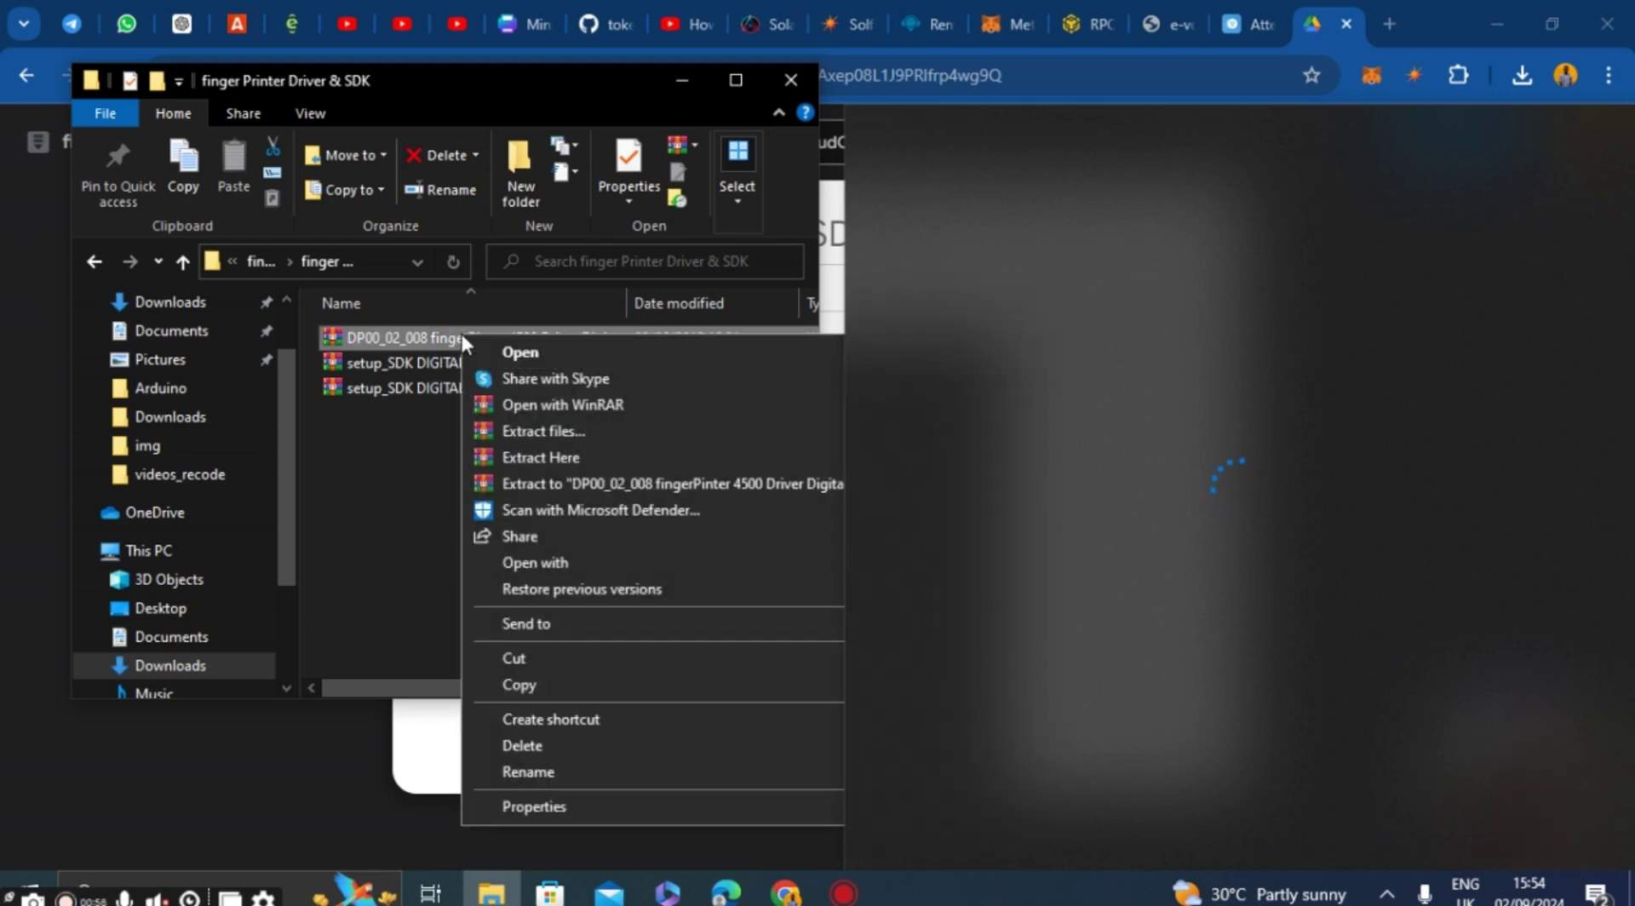
{"action": "left_click", "coordinate": [528, 430]}
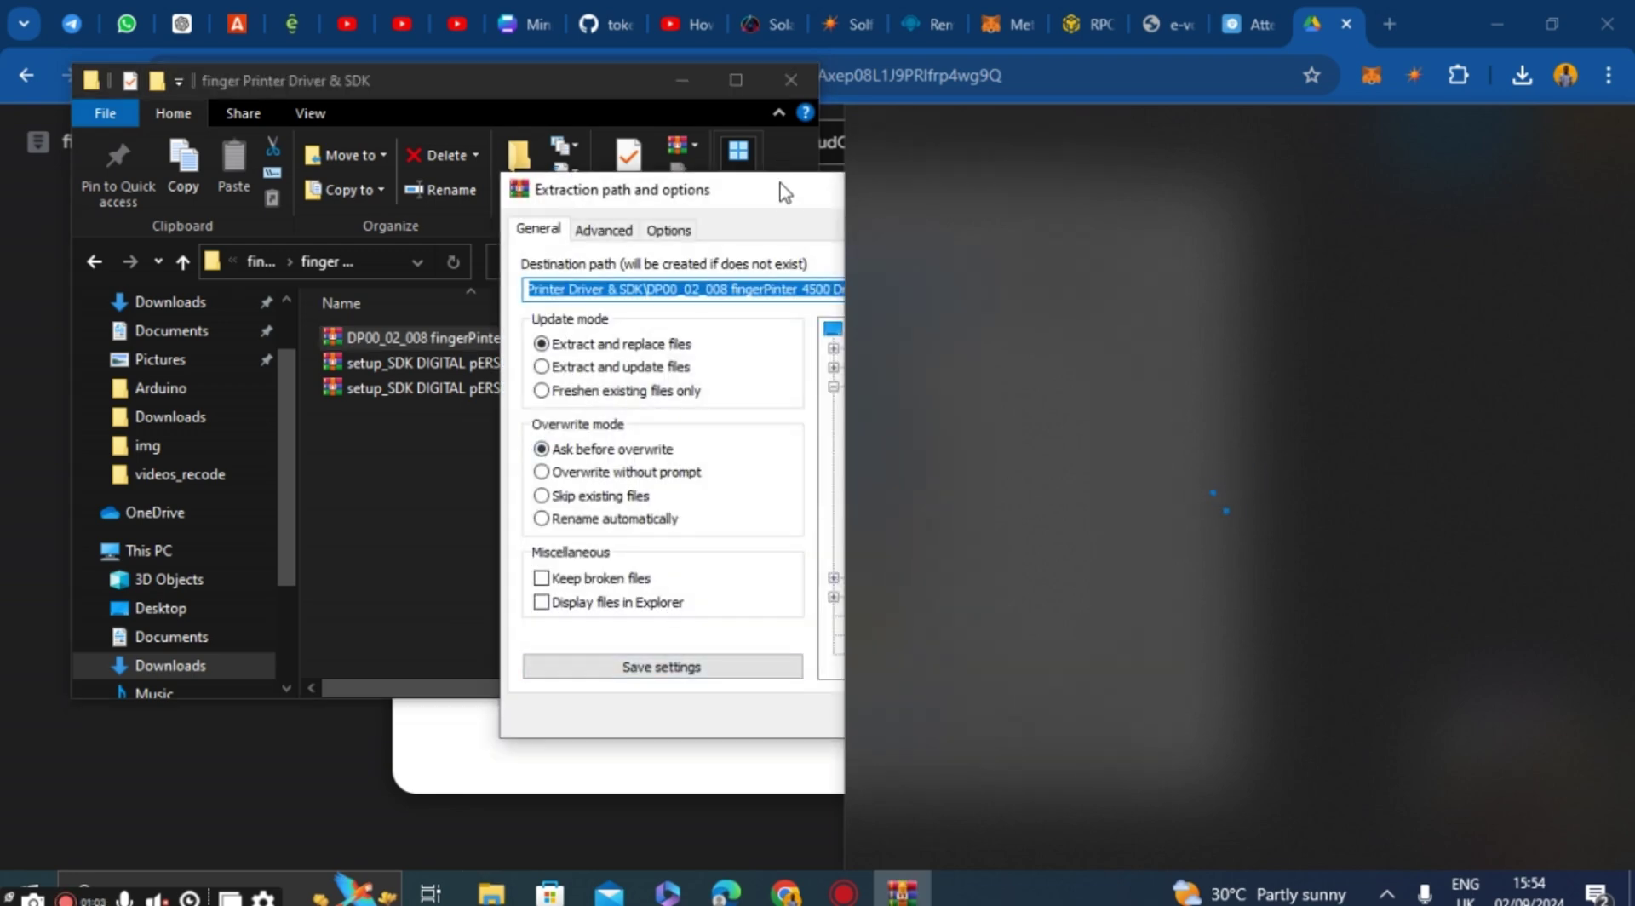
{"action": "left_click_drag", "start_coordinate": [784, 192], "coordinate": [484, 137]}
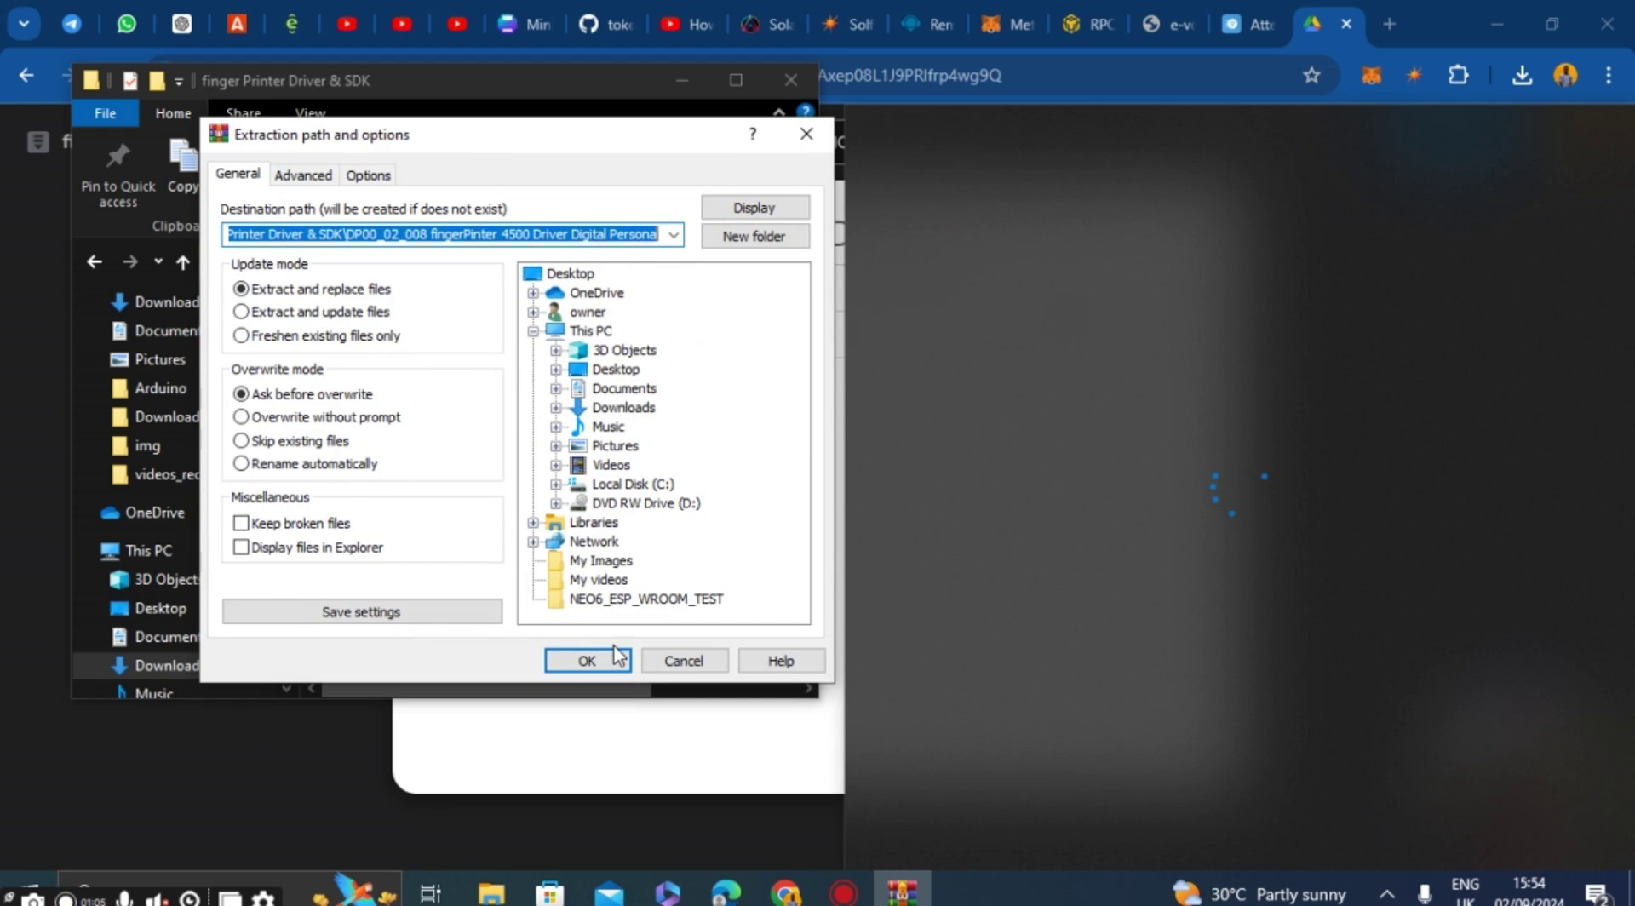
{"action": "left_click", "coordinate": [587, 660]}
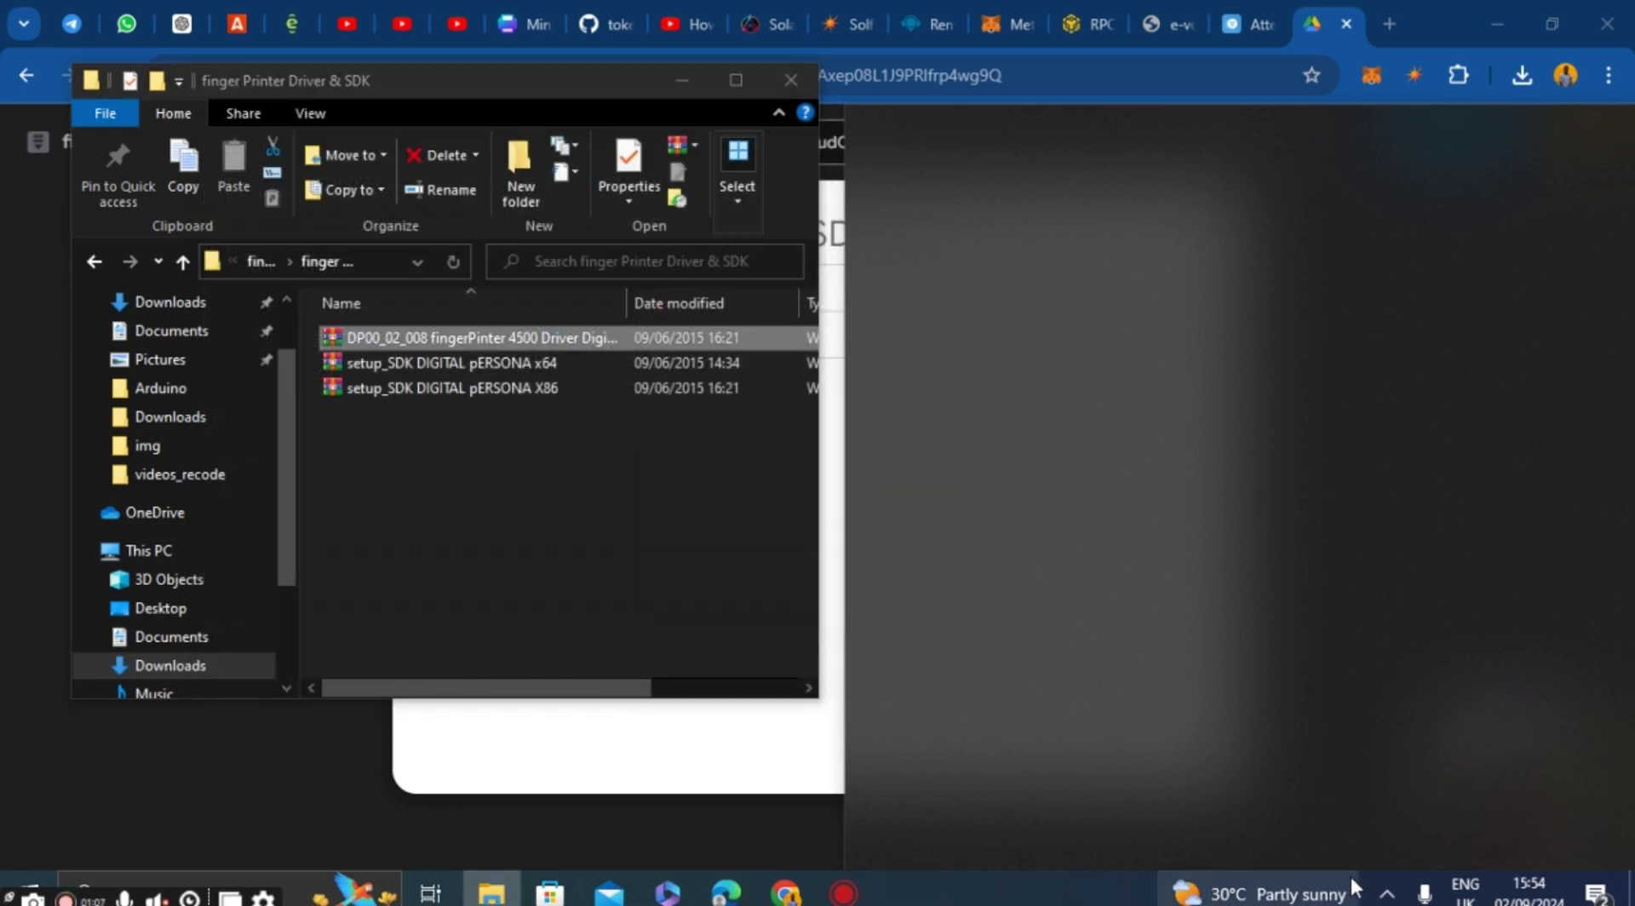
Extract setup_SDK DIGITAL pERSONA x64 into its suggested same-name folder
{"action": "left_click", "coordinate": [1387, 891]}
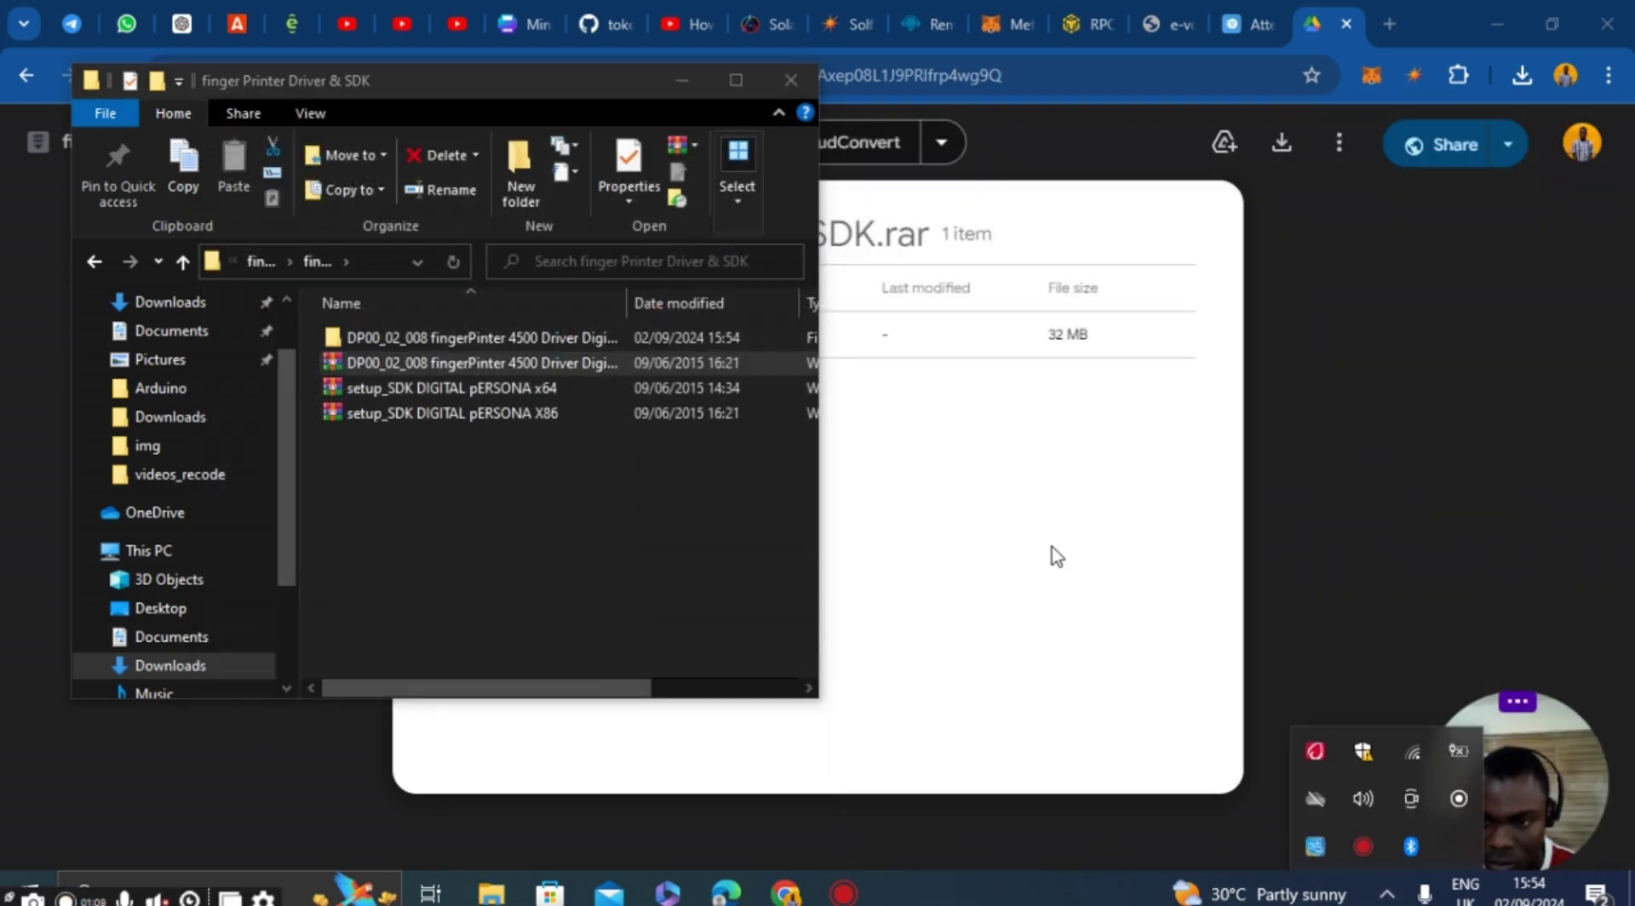
{"action": "left_click", "coordinate": [492, 390]}
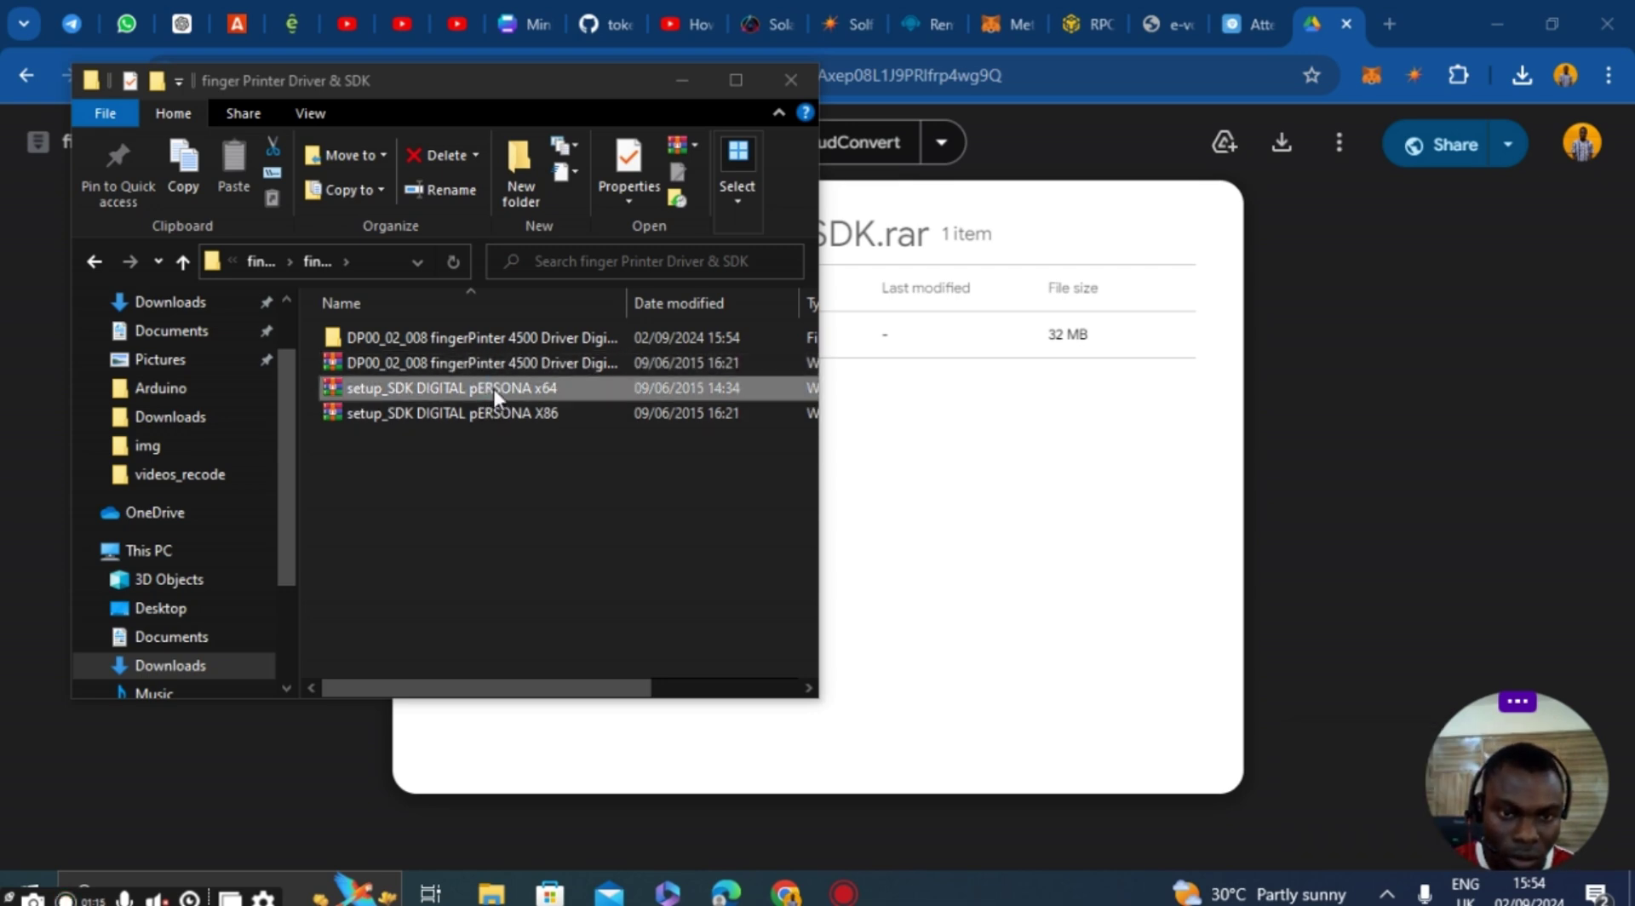
{"action": "double_click", "coordinate": [494, 390]}
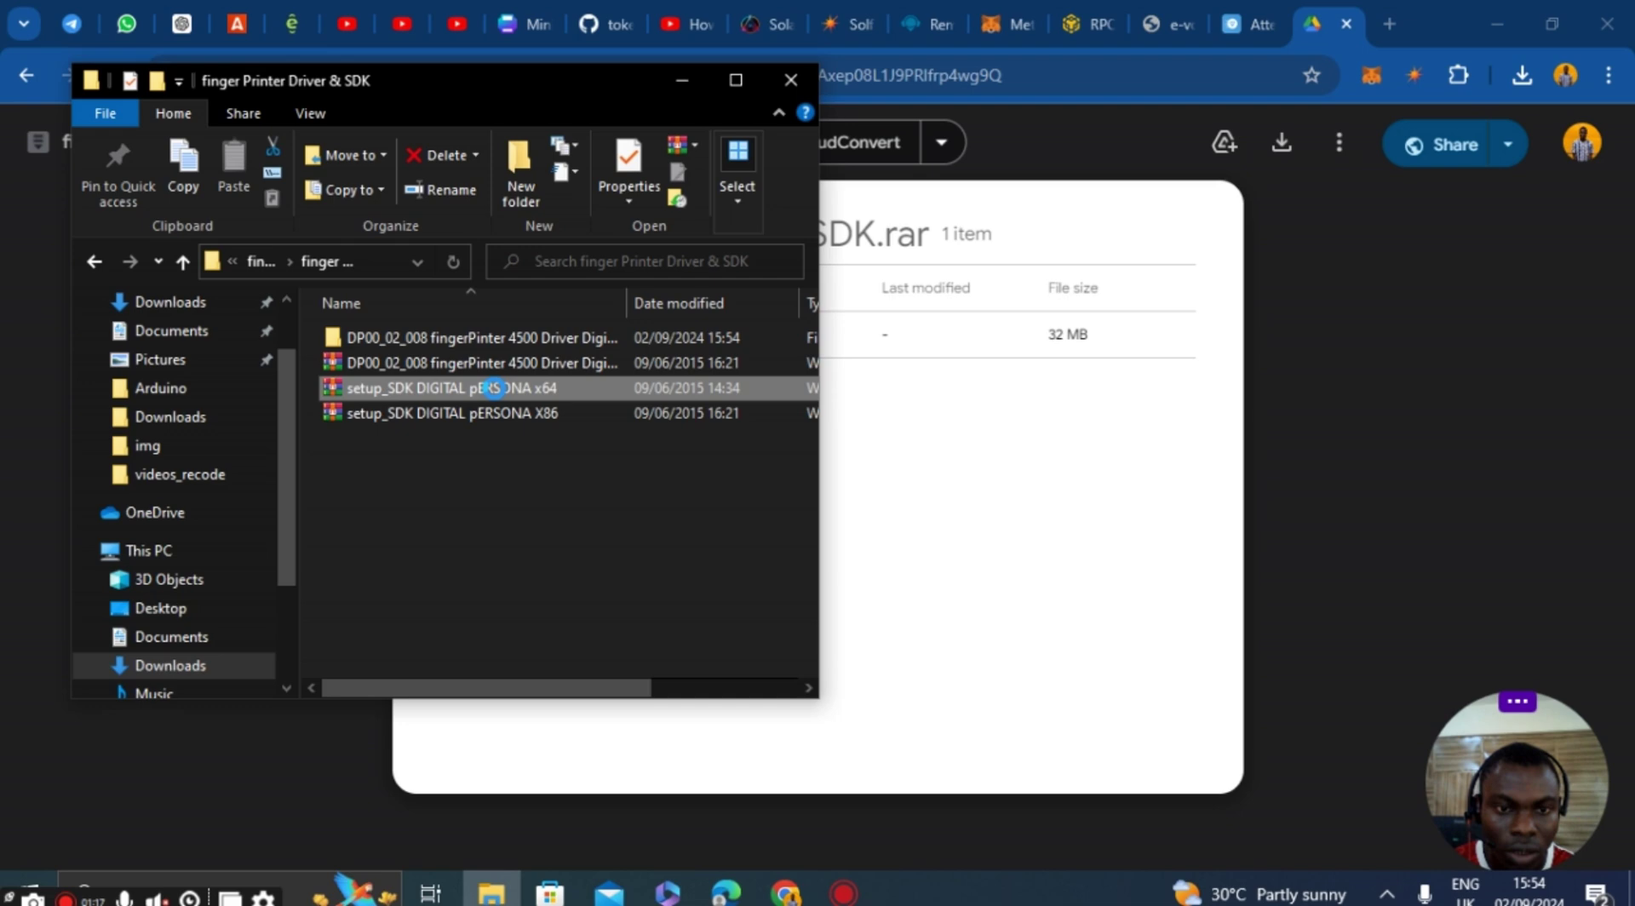
{"action": "right_click", "coordinate": [494, 388]}
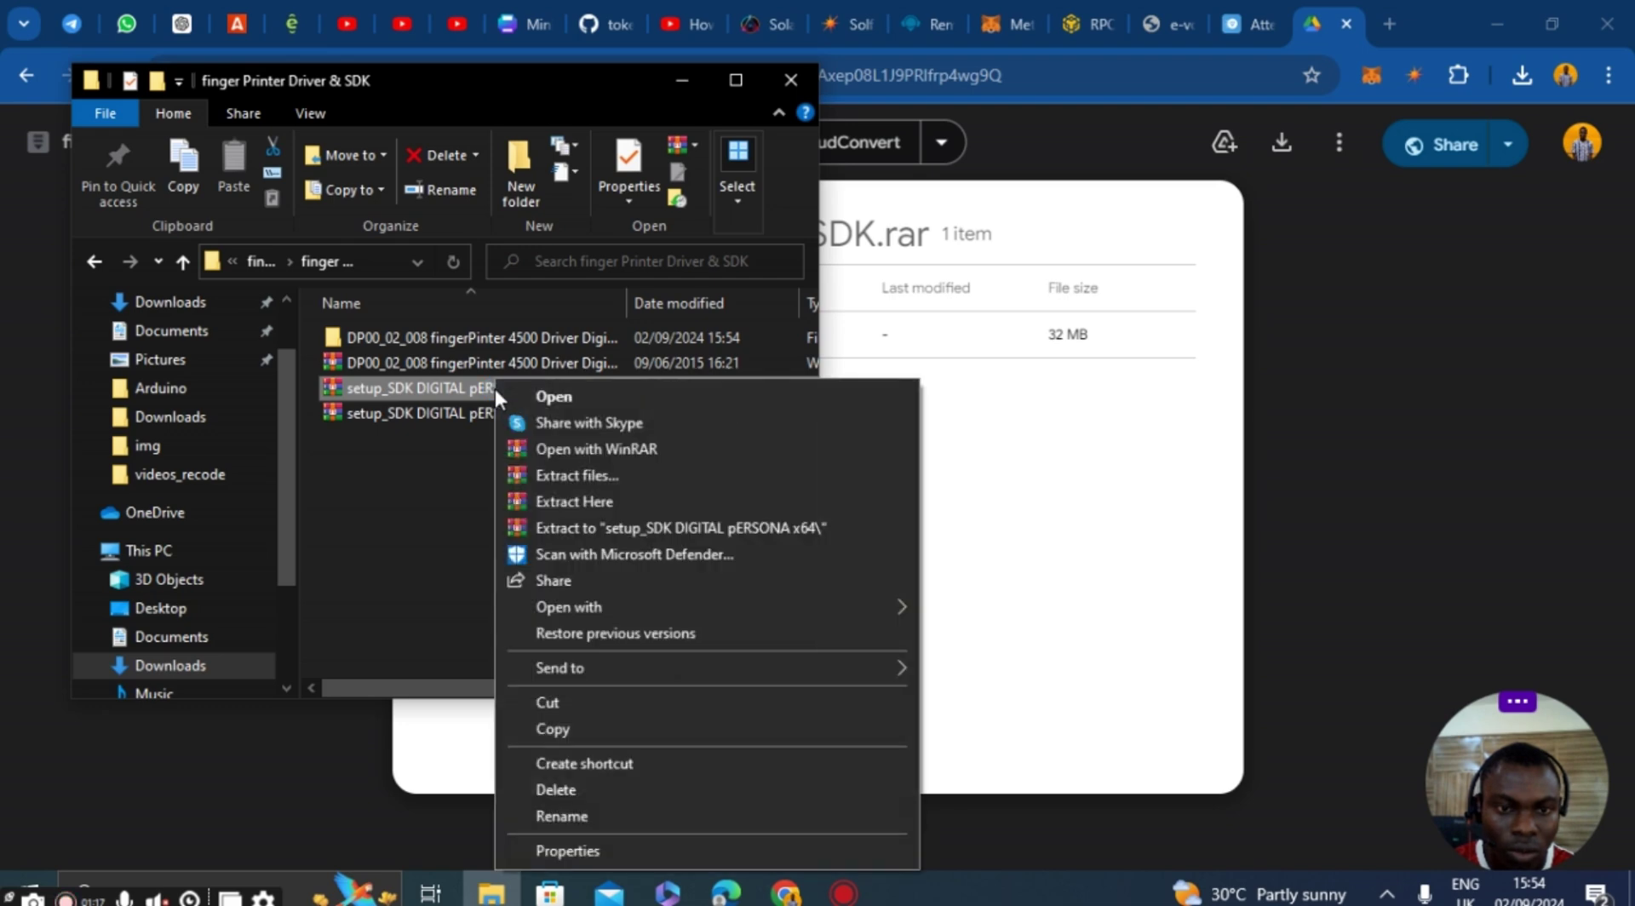
{"action": "left_click", "coordinate": [566, 475]}
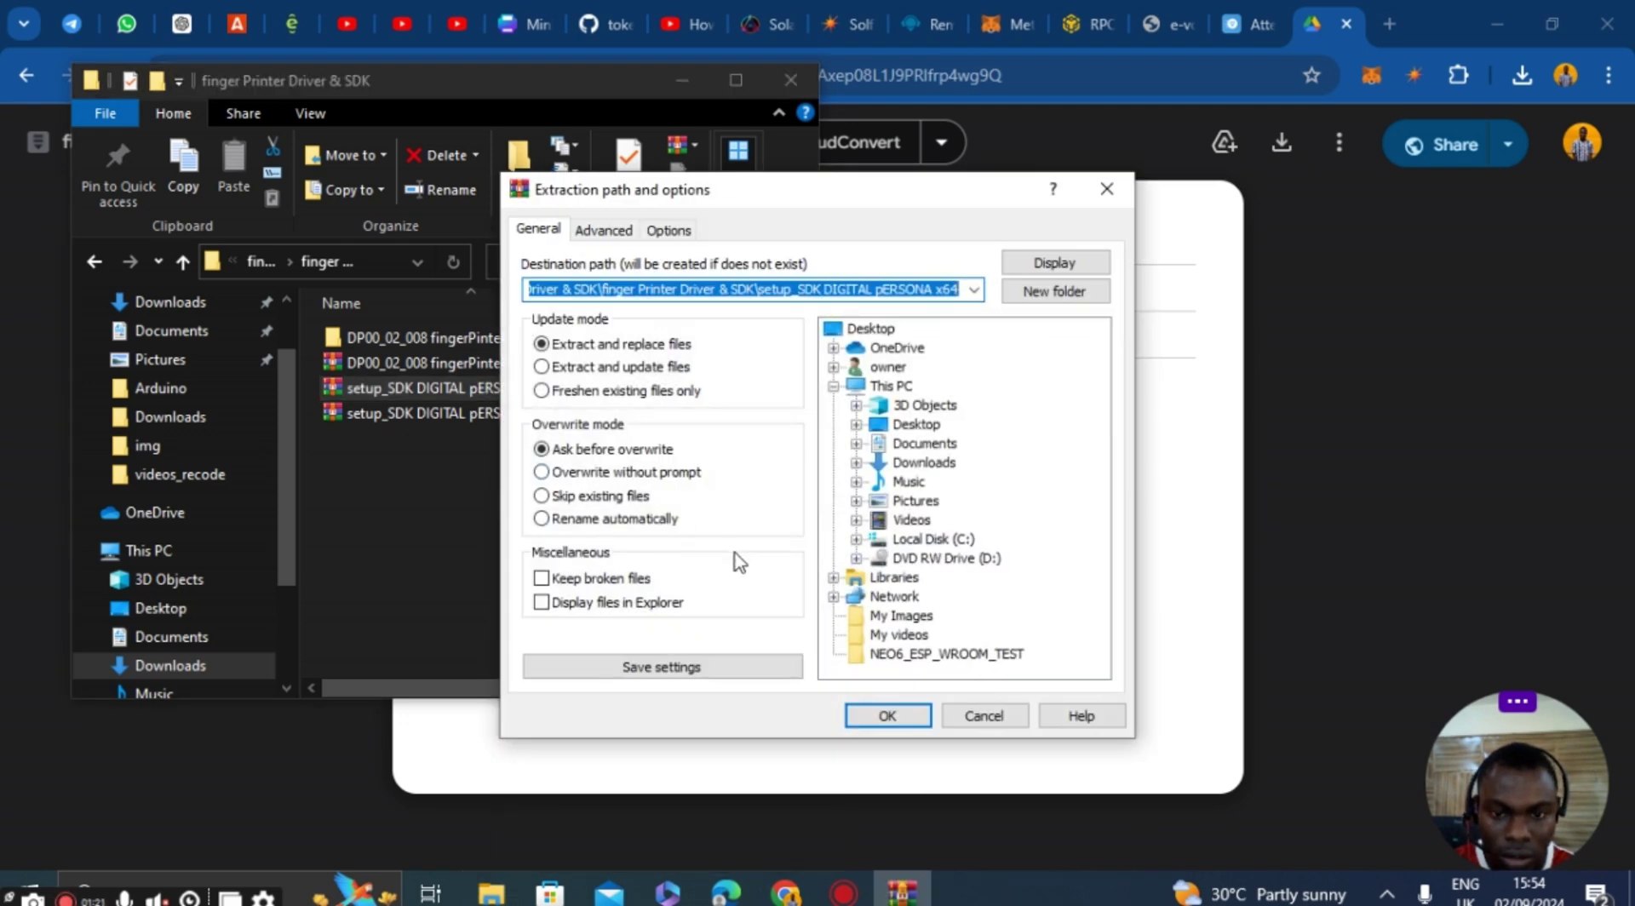
{"action": "left_click", "coordinate": [870, 714]}
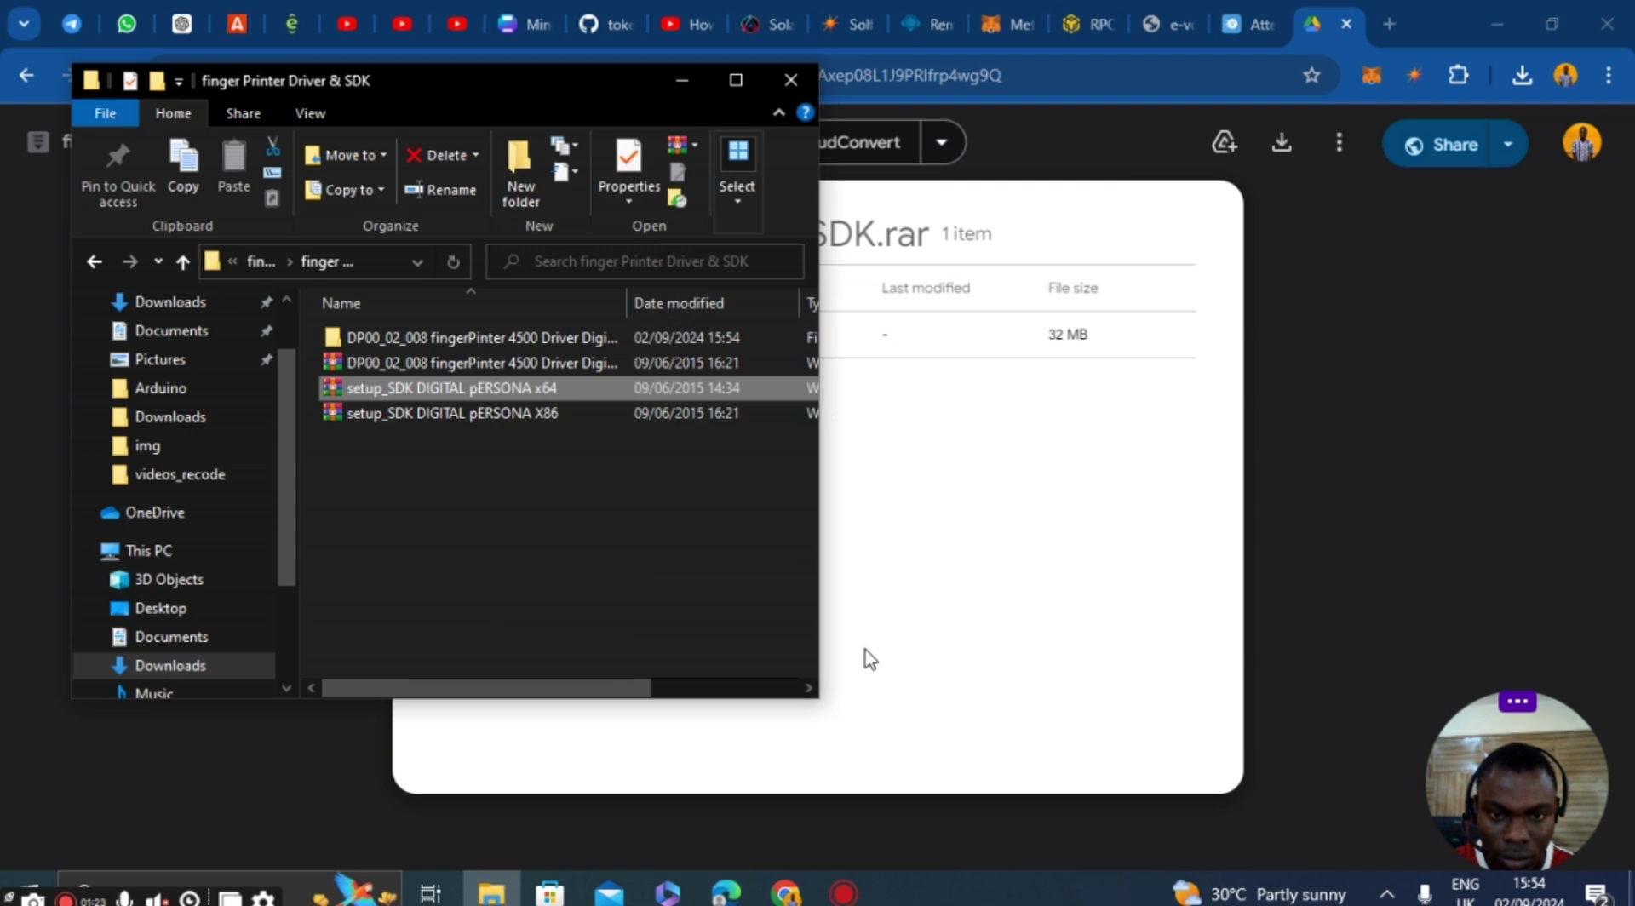
Open the DP00_02_008 driver folder and launch its Setup installer
{"action": "double_click", "coordinate": [496, 337]}
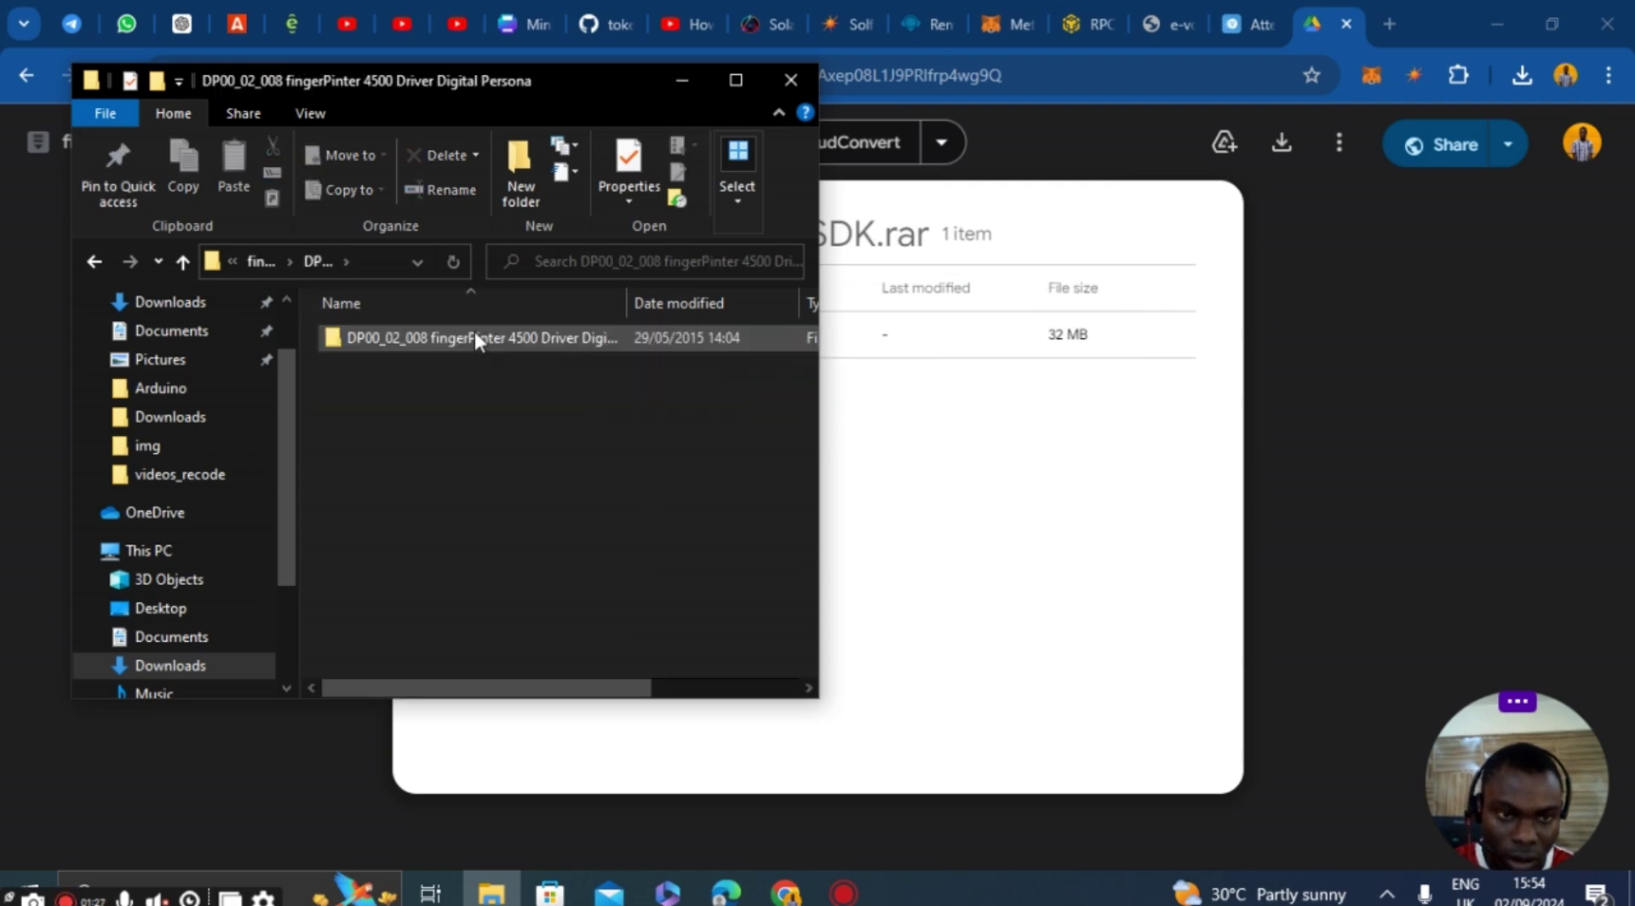
{"action": "double_click", "coordinate": [471, 335]}
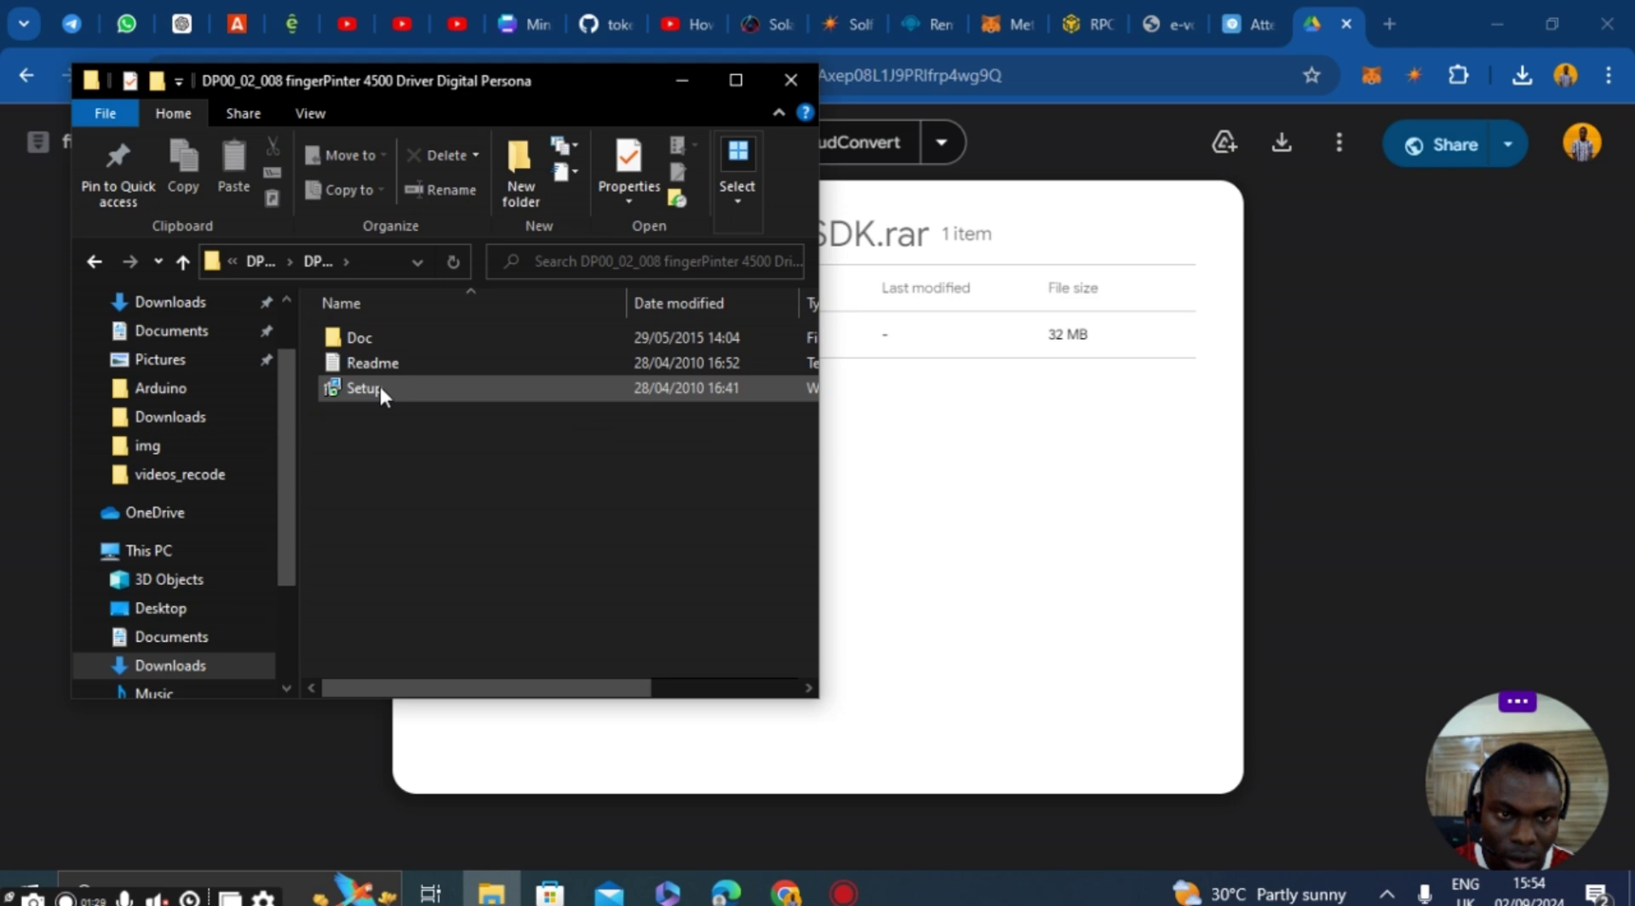
{"action": "left_click", "coordinate": [378, 388]}
{"action": "double_click", "coordinate": [378, 388]}
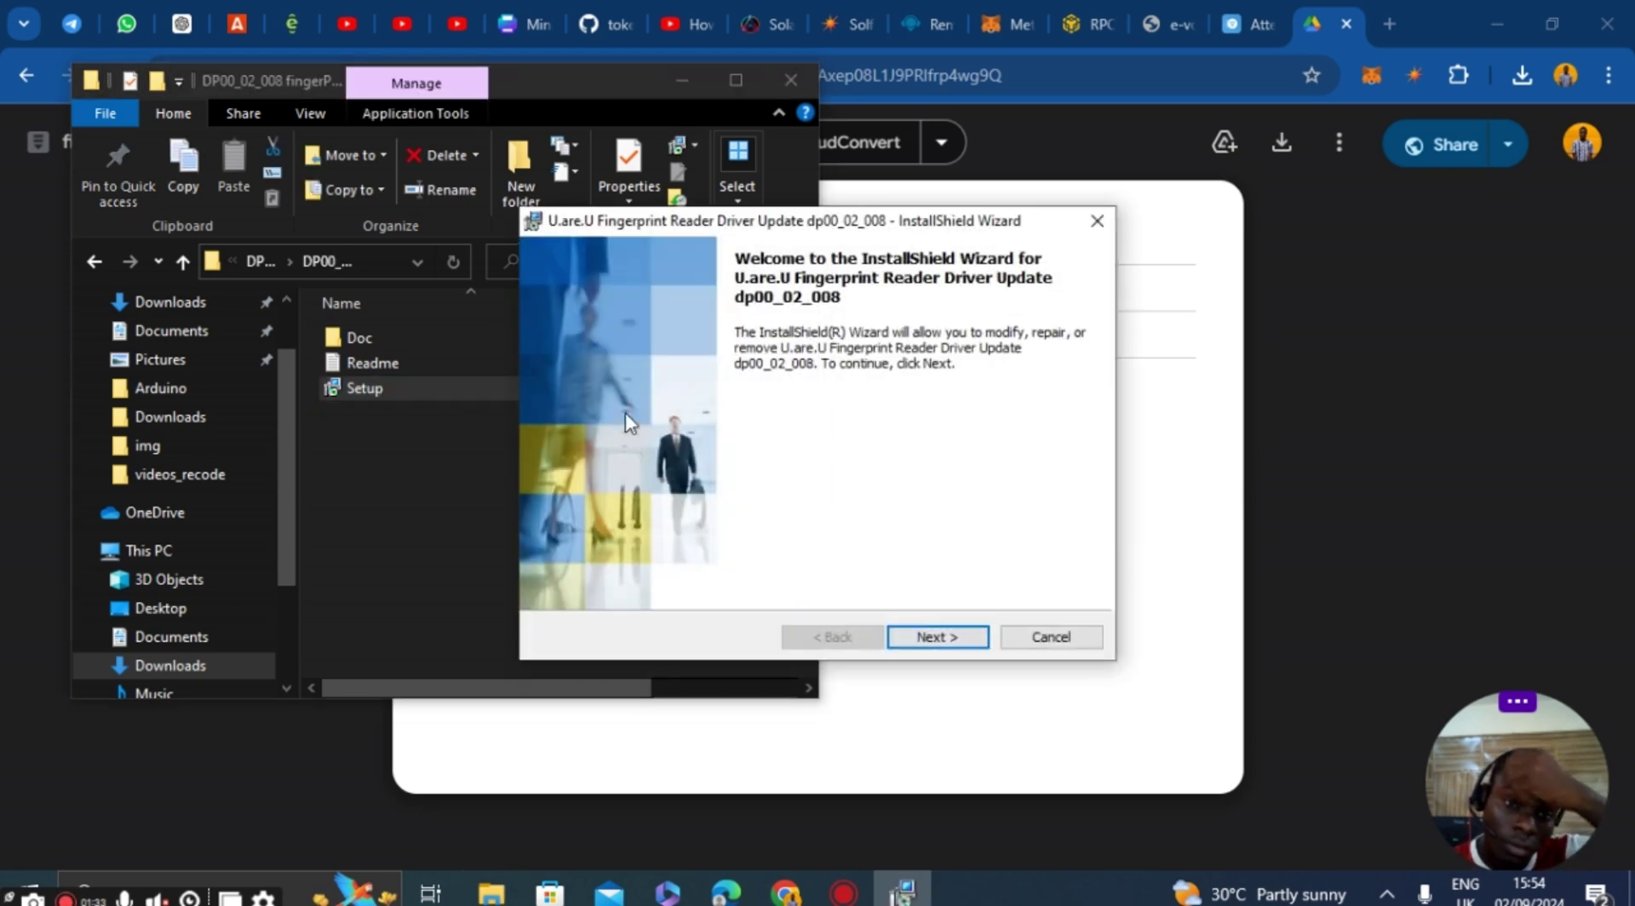
Cancel the driver InstallShield wizard without changing the system and close it
{"action": "left_click", "coordinate": [922, 641]}
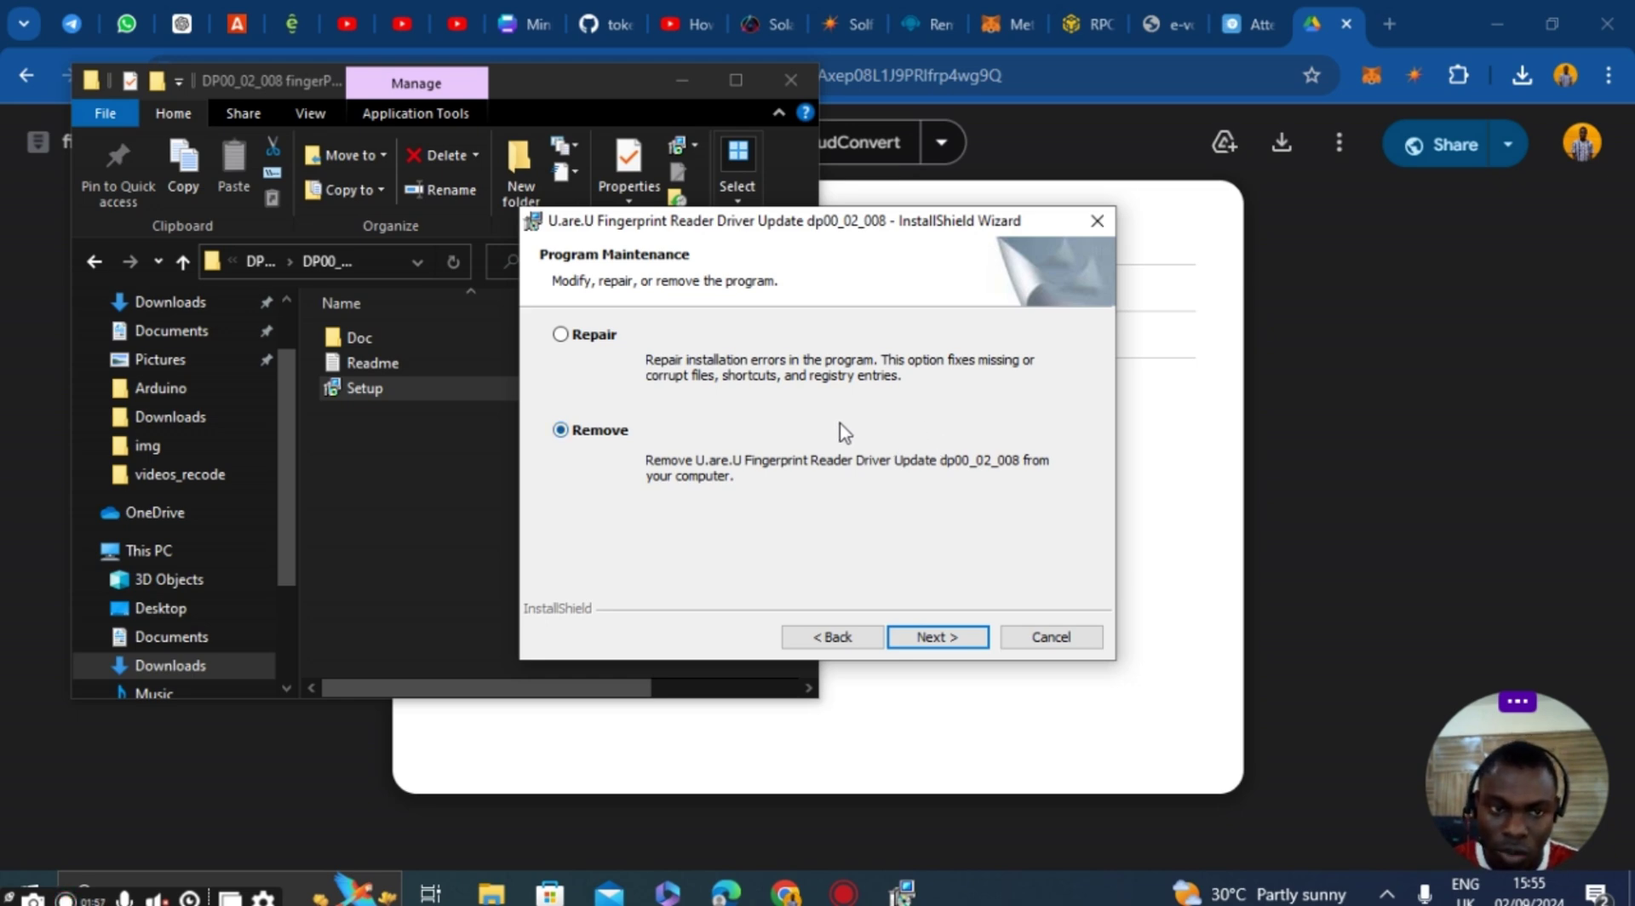
{"action": "left_click", "coordinate": [1097, 221]}
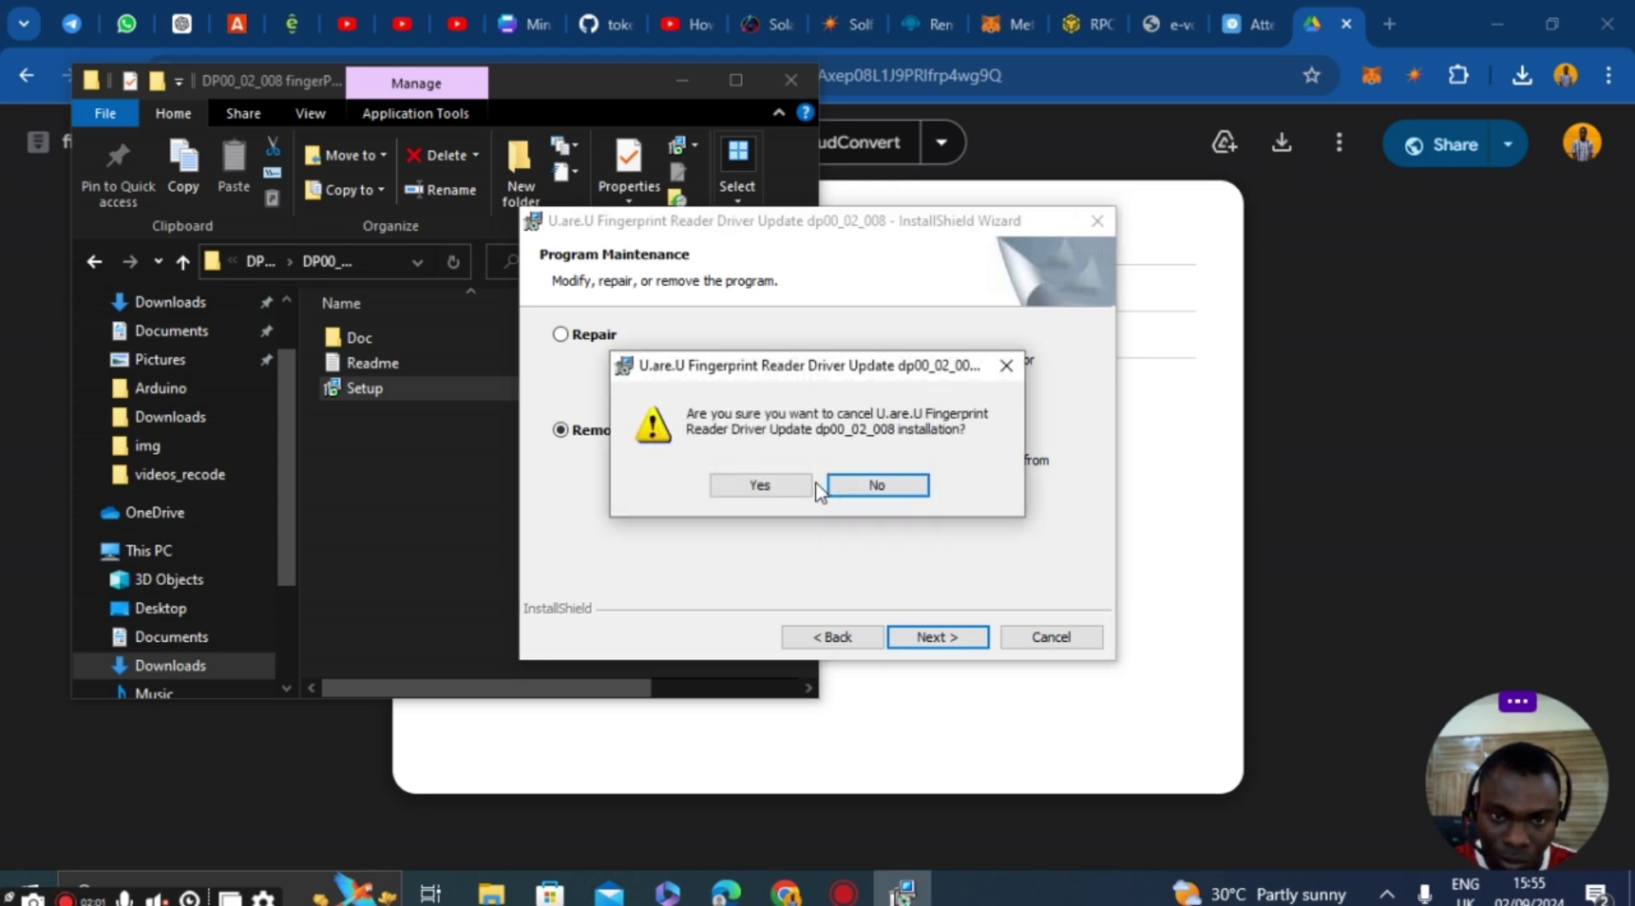
{"action": "left_click", "coordinate": [781, 490]}
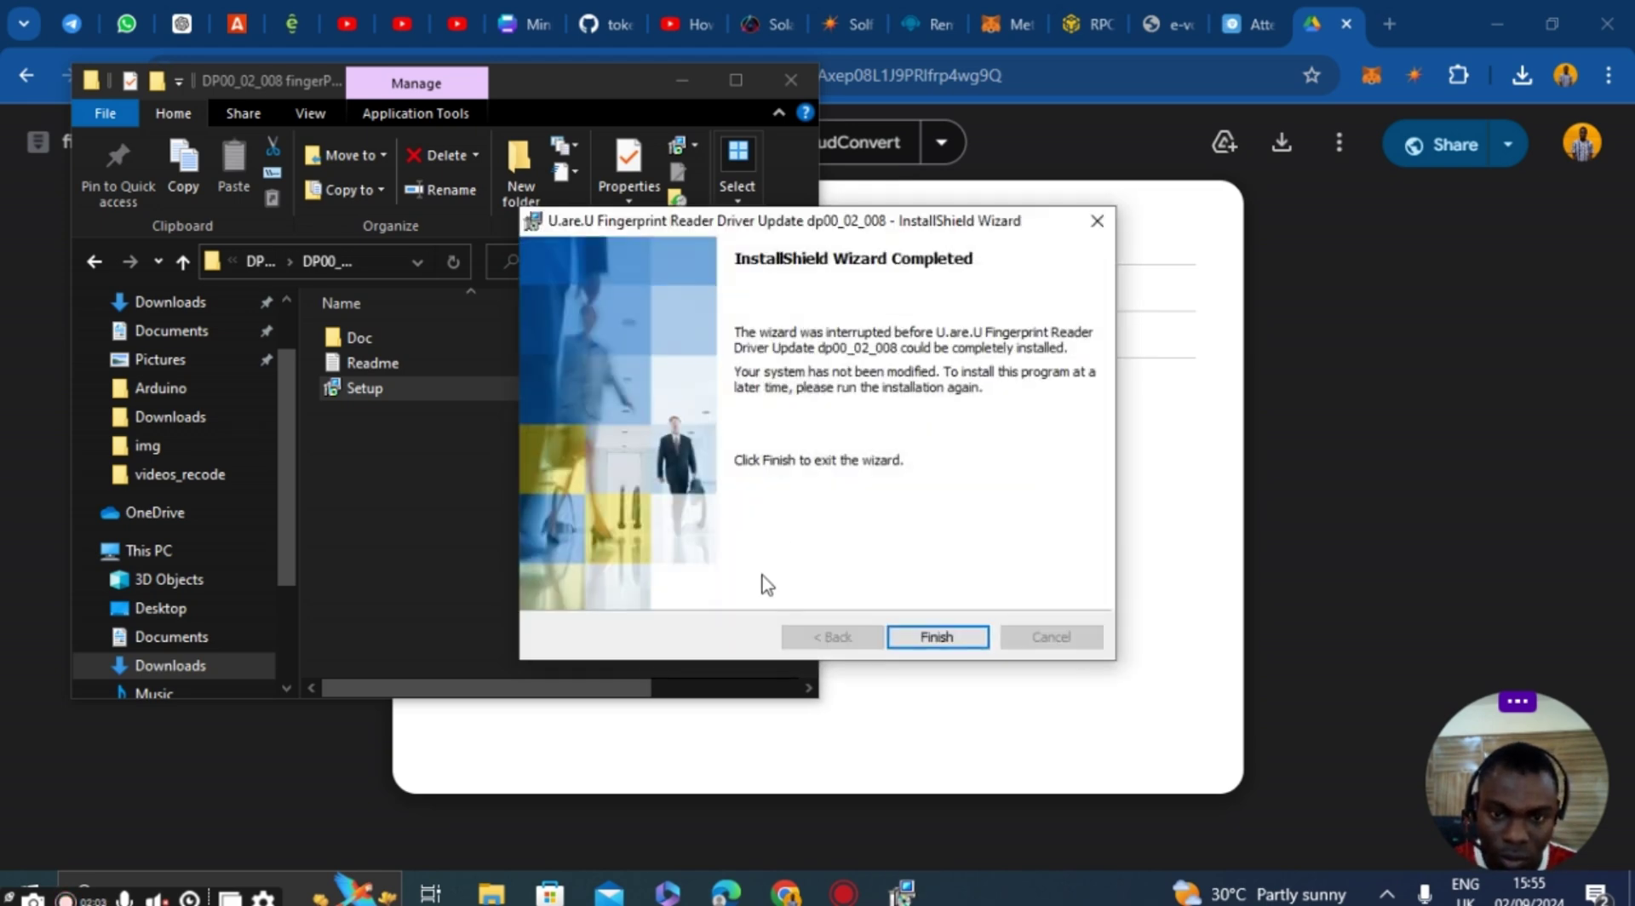
{"action": "left_click", "coordinate": [935, 638]}
{"action": "left_click", "coordinate": [531, 534]}
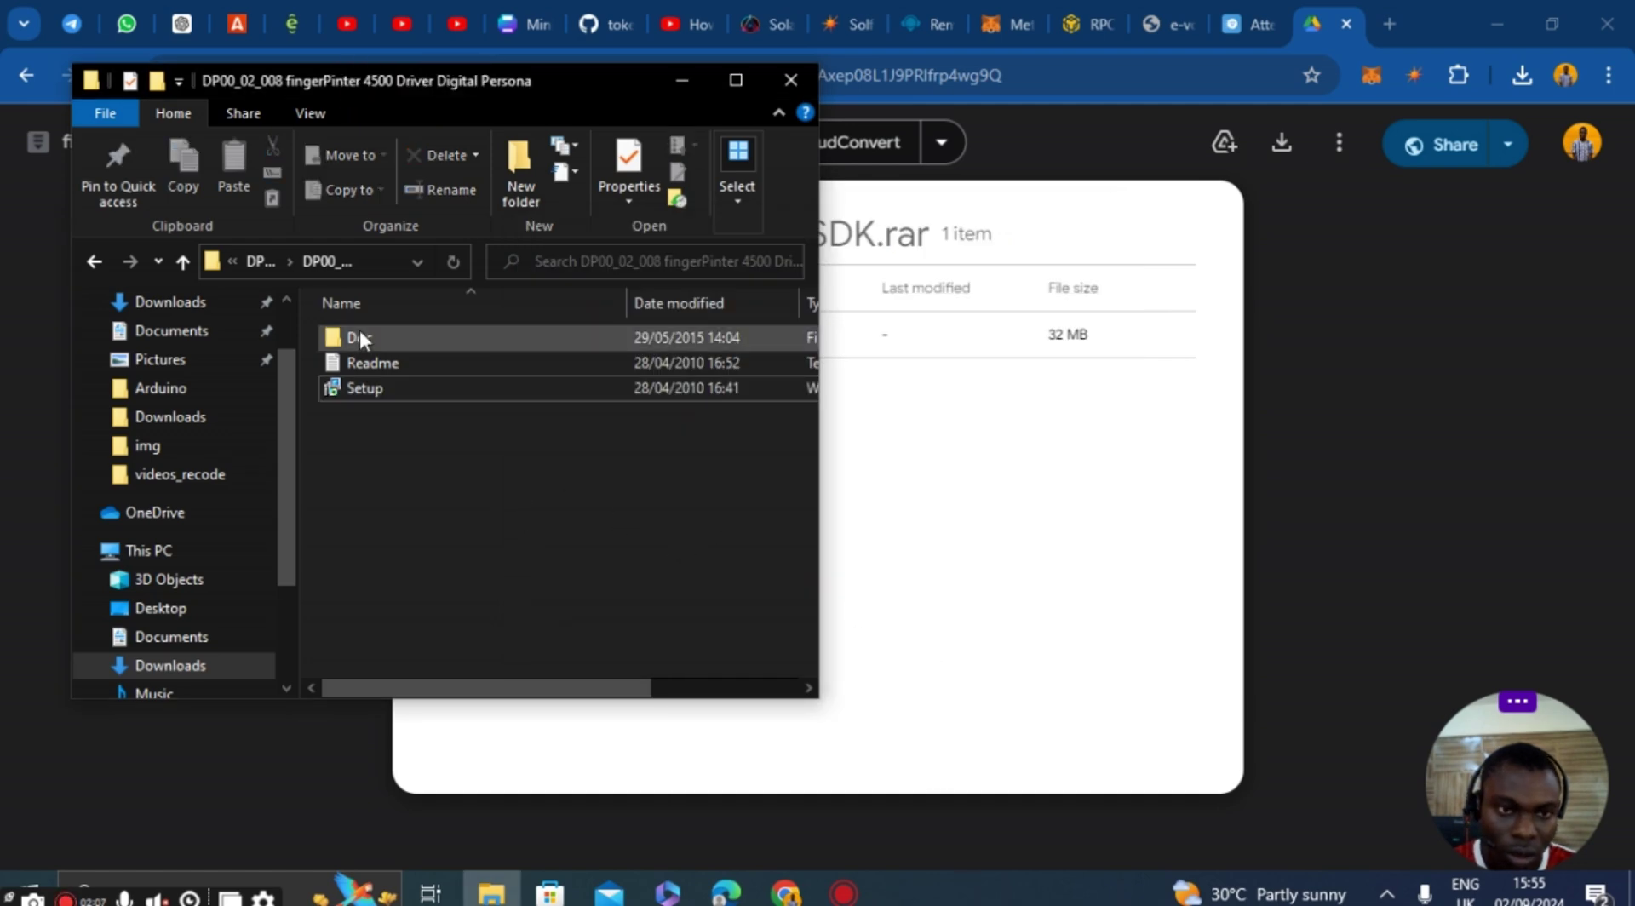
Go back to finger Printer Driver & SDK and into setup_SDK DIGITAL pERSONA x64\x64, selecting setup
{"action": "left_click", "coordinate": [98, 262]}
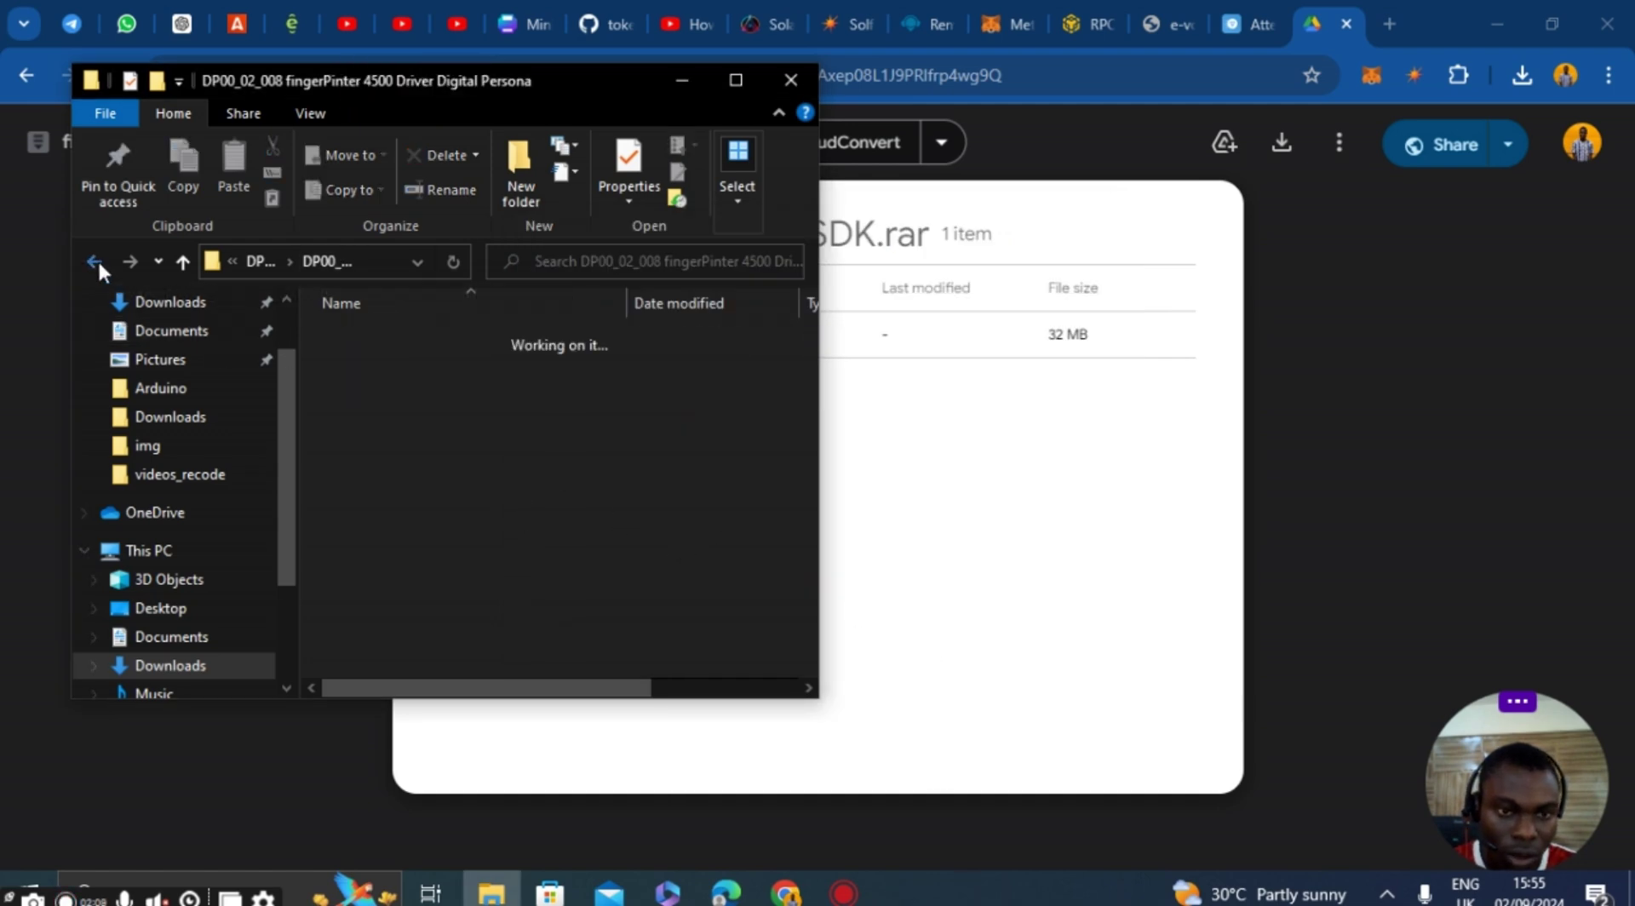
{"action": "left_click", "coordinate": [98, 262]}
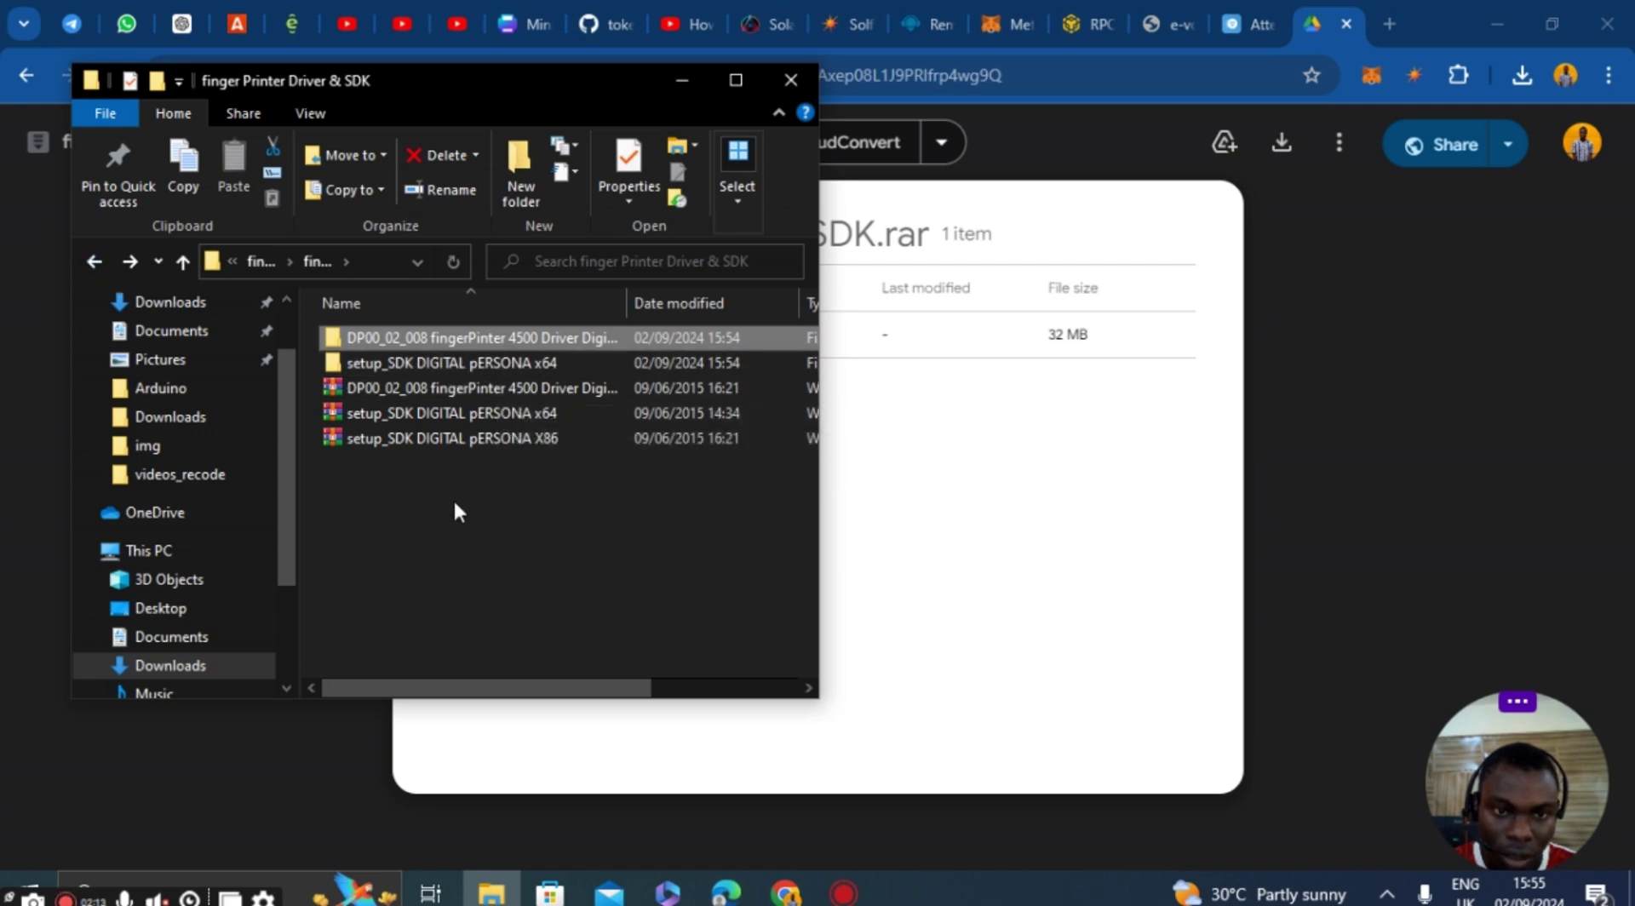
{"action": "left_click", "coordinate": [494, 443]}
{"action": "left_click", "coordinate": [508, 502]}
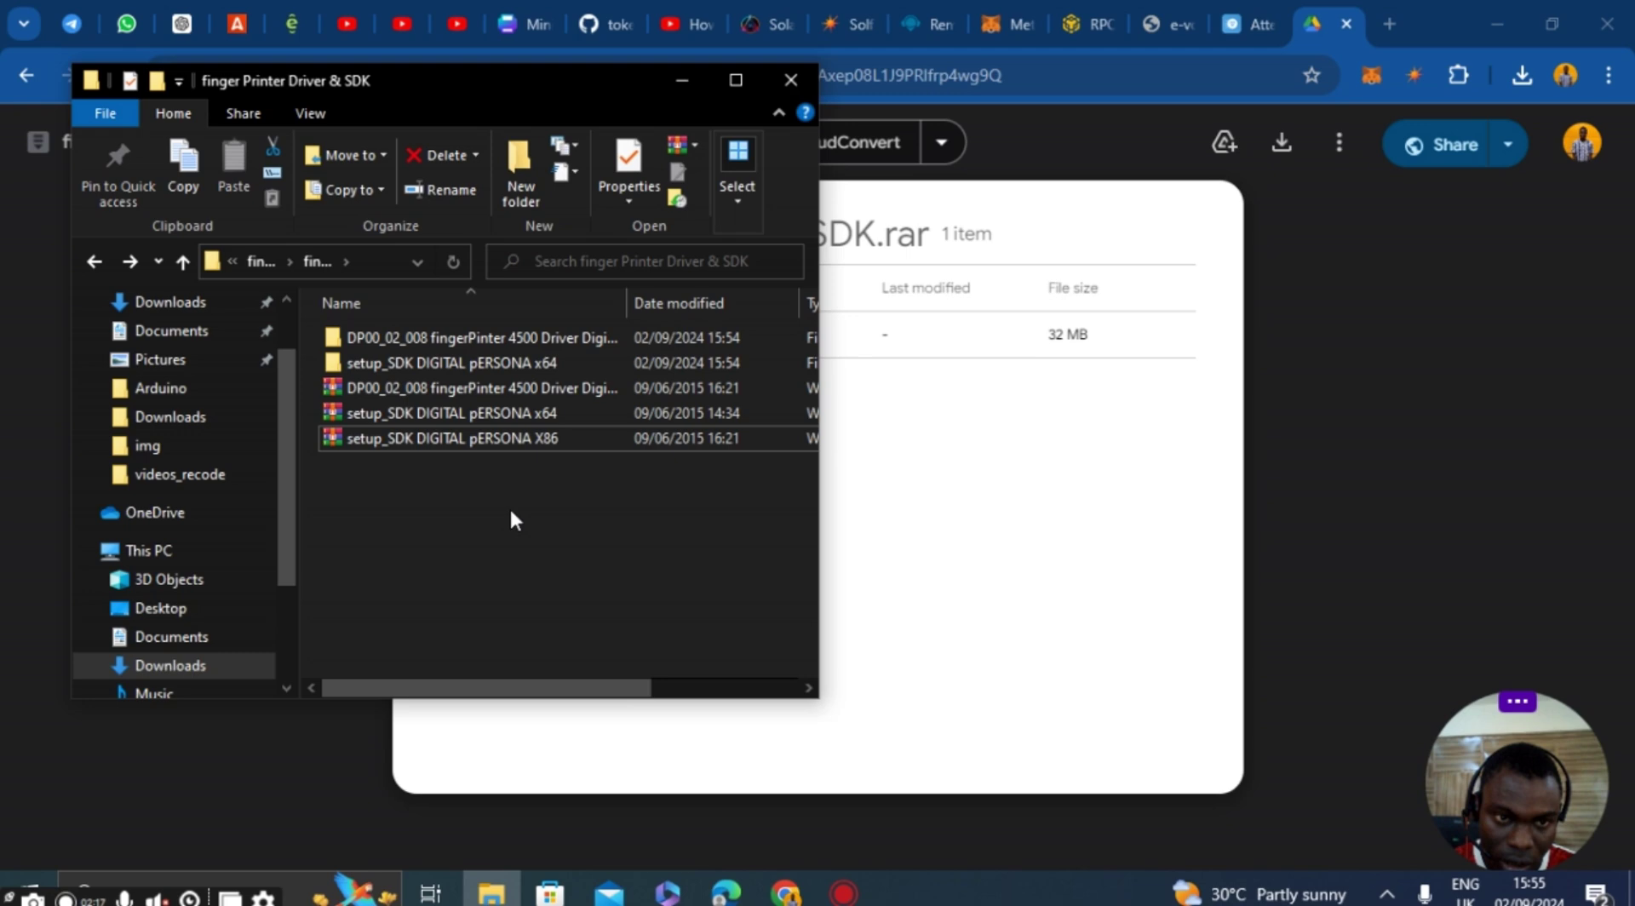
{"action": "double_click", "coordinate": [493, 357]}
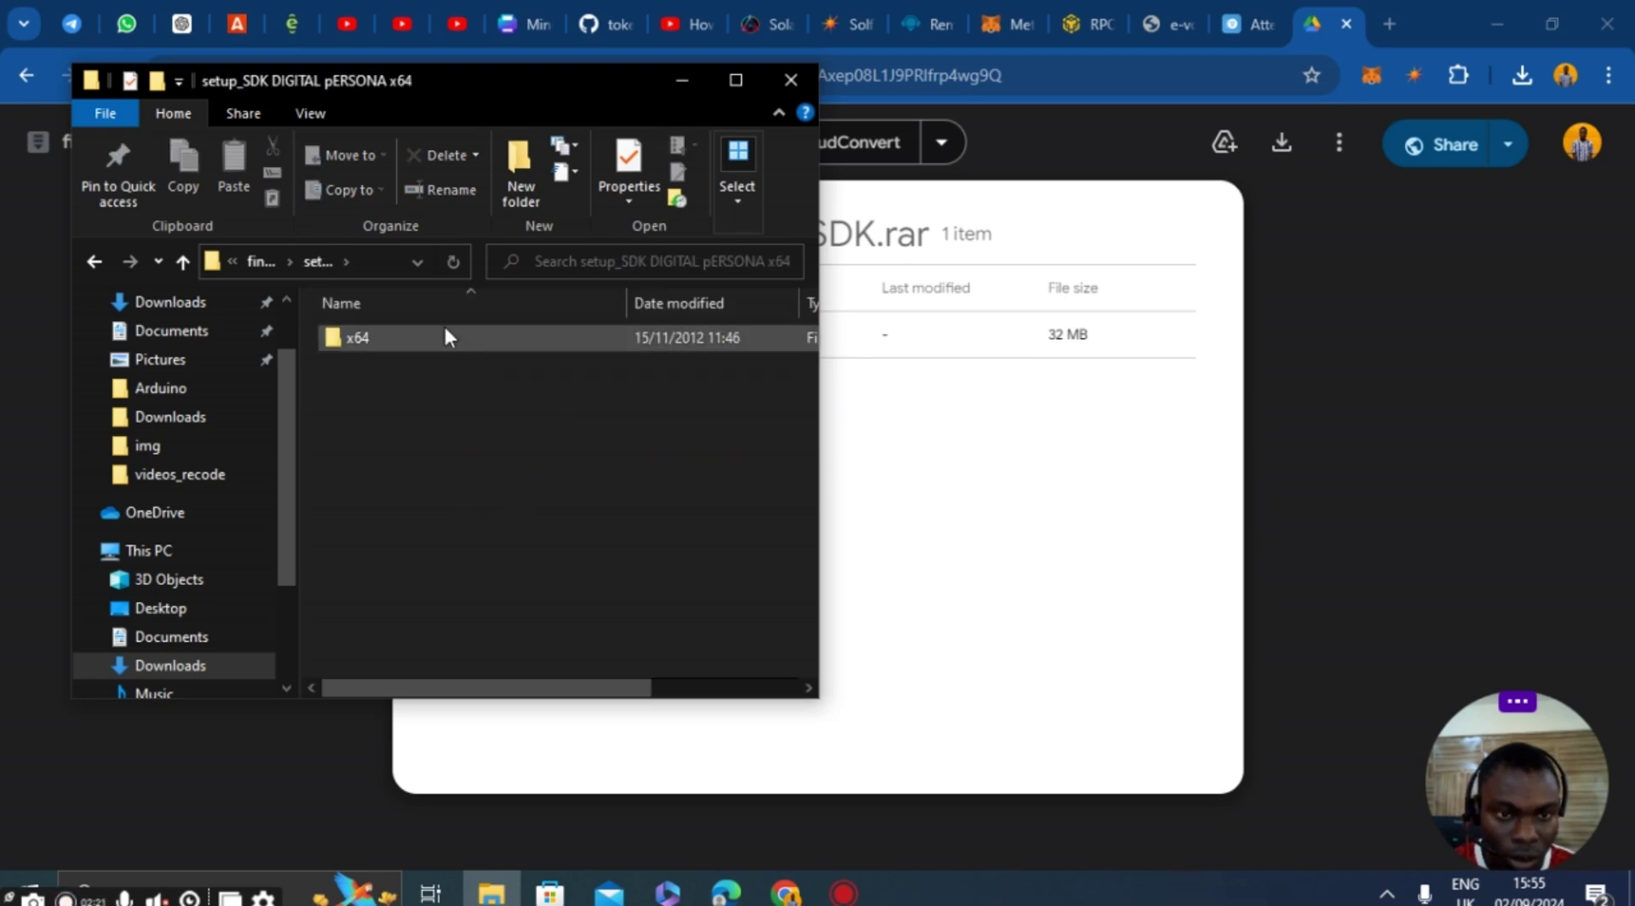
{"action": "double_click", "coordinate": [445, 337]}
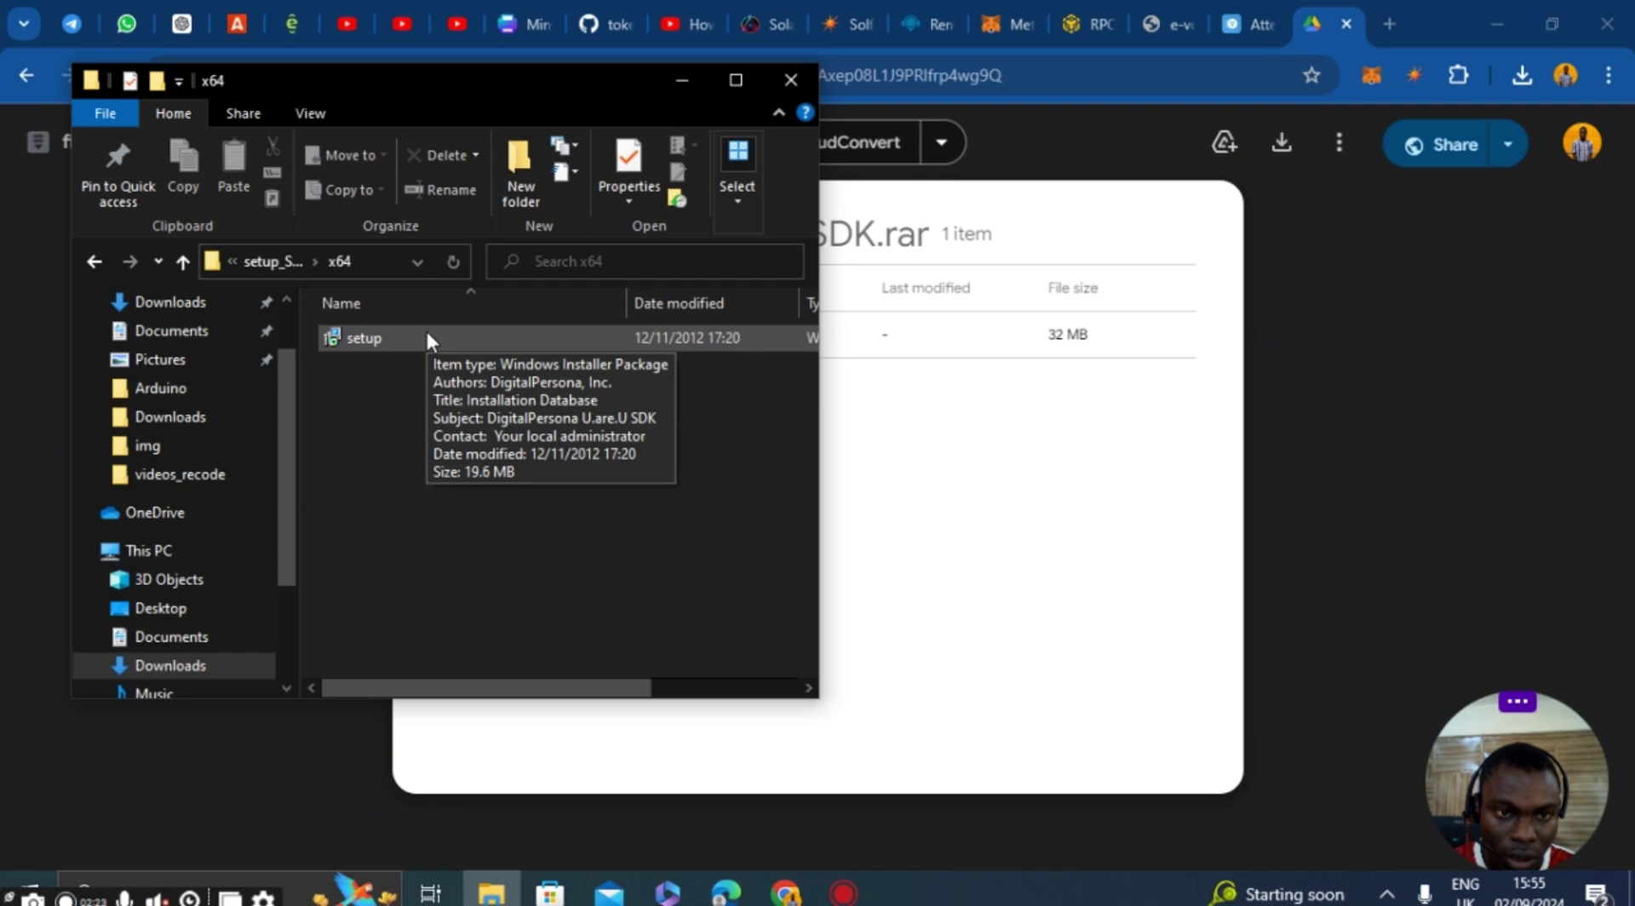
{"action": "left_click", "coordinate": [414, 339]}
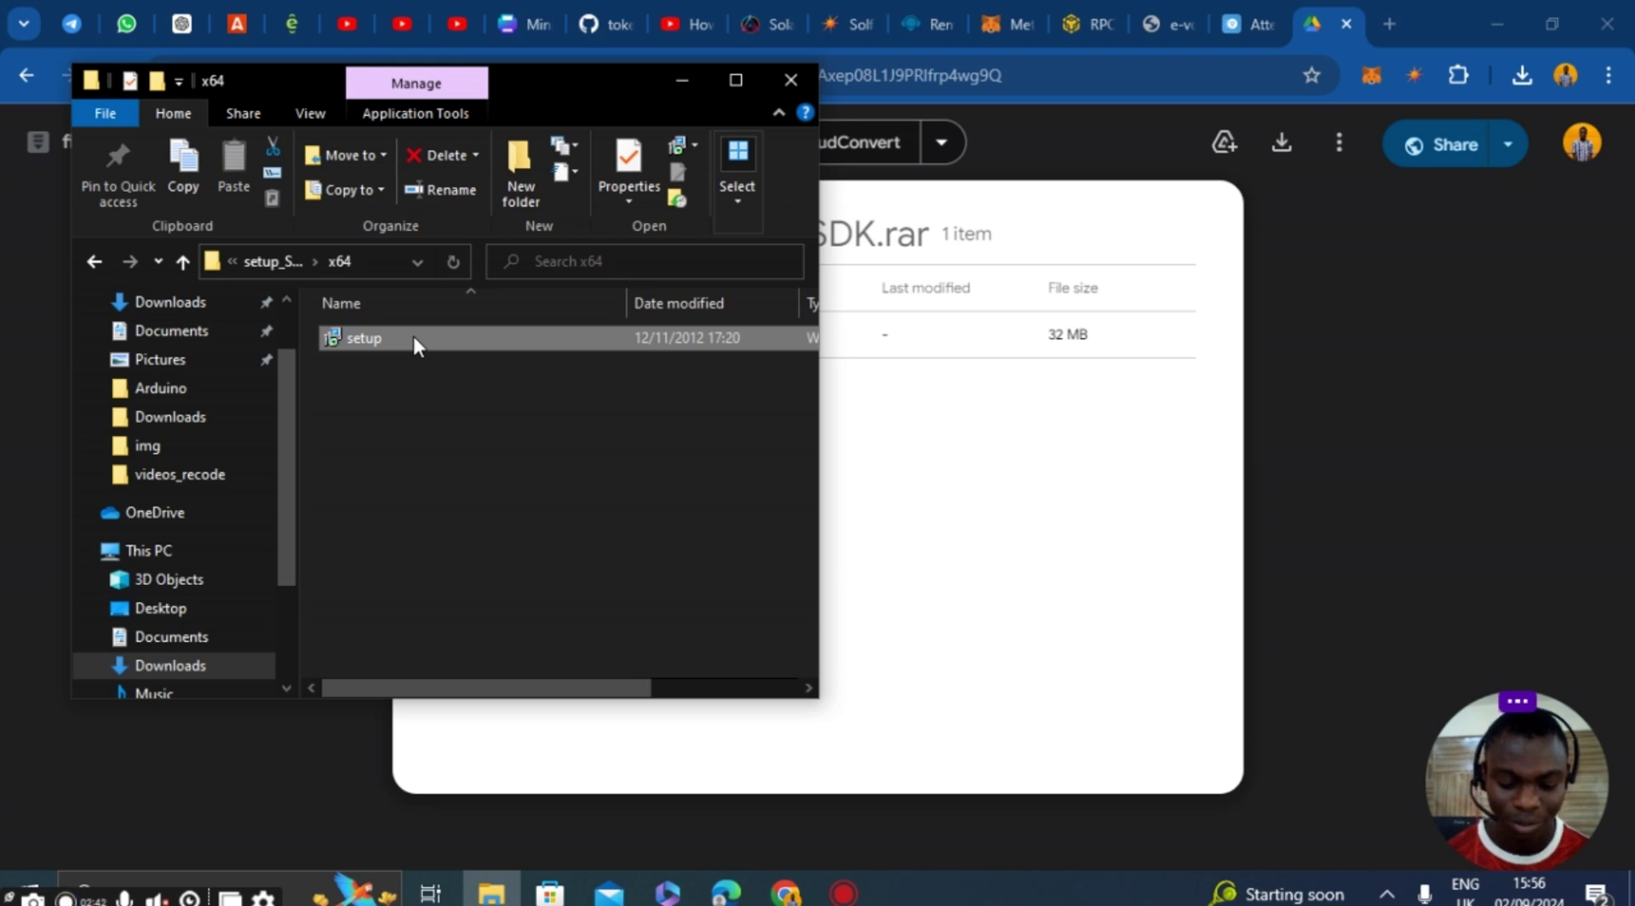
Launch the x64 setup file, undoing an accidental rename, to start the U.are.U SDK wizard
{"action": "key", "text": "s"}
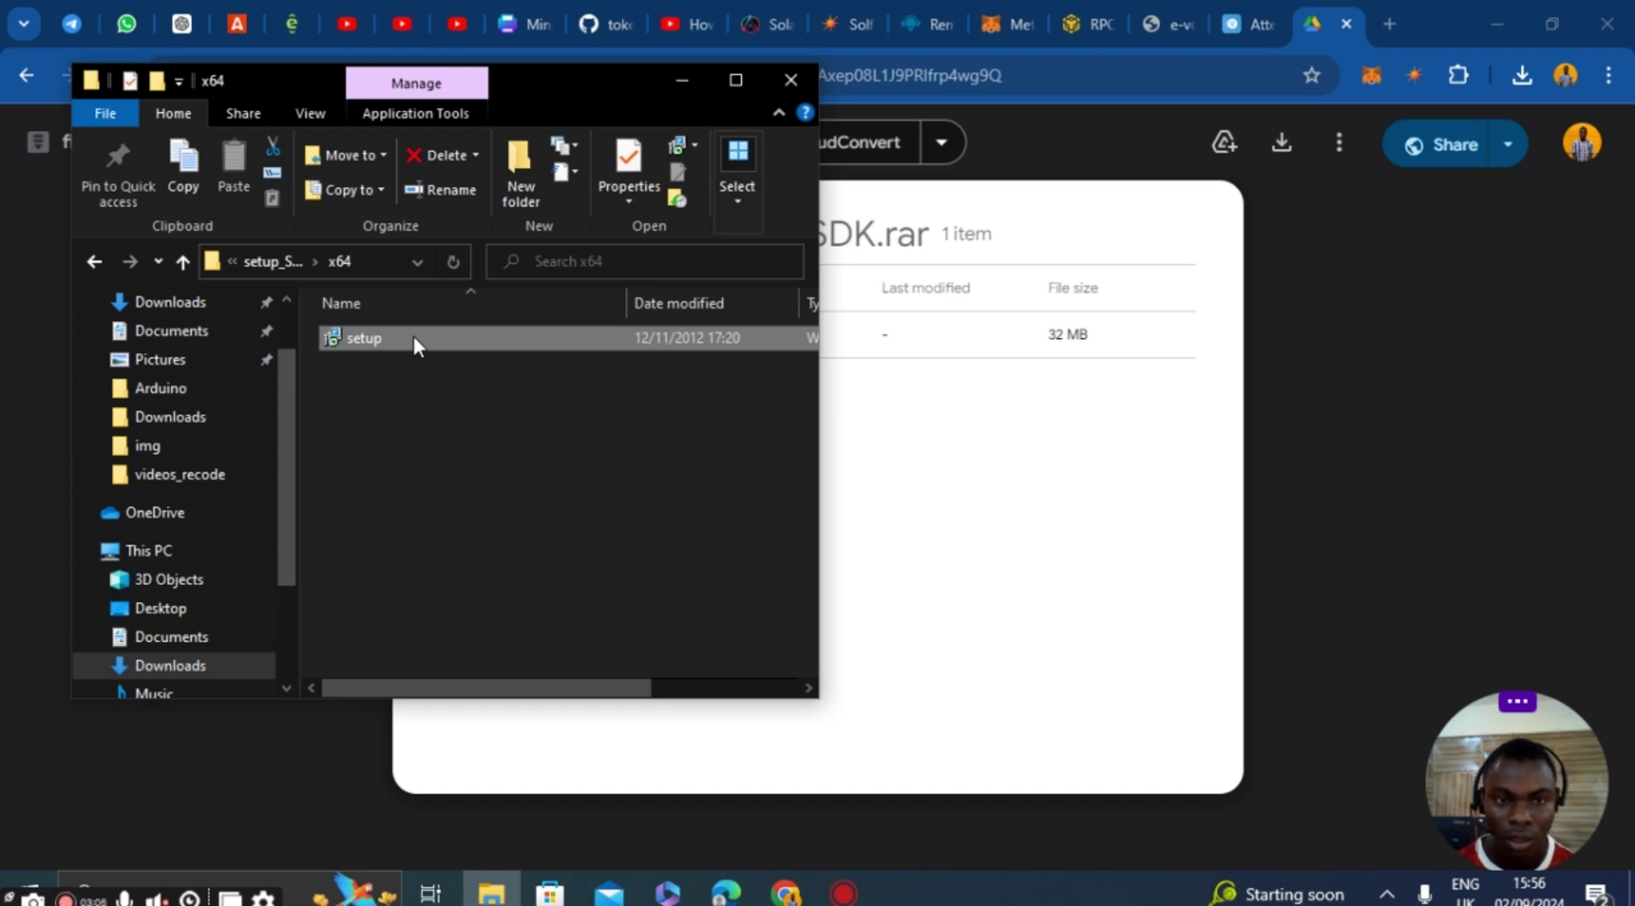
{"action": "double_click", "coordinate": [361, 338]}
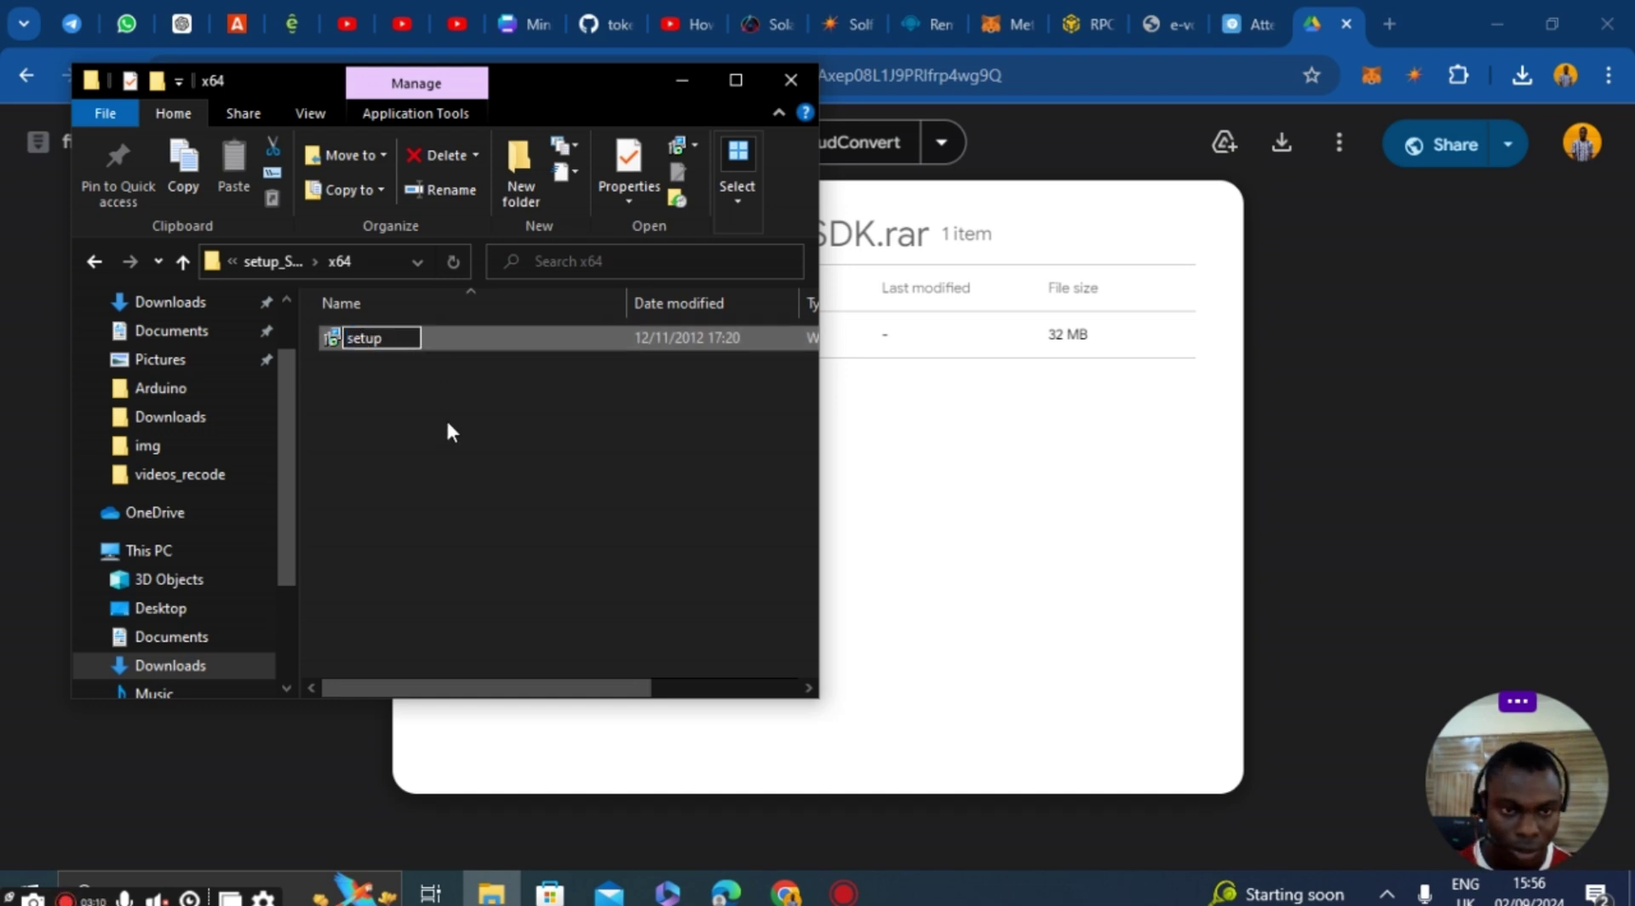
{"action": "key", "text": "Return"}
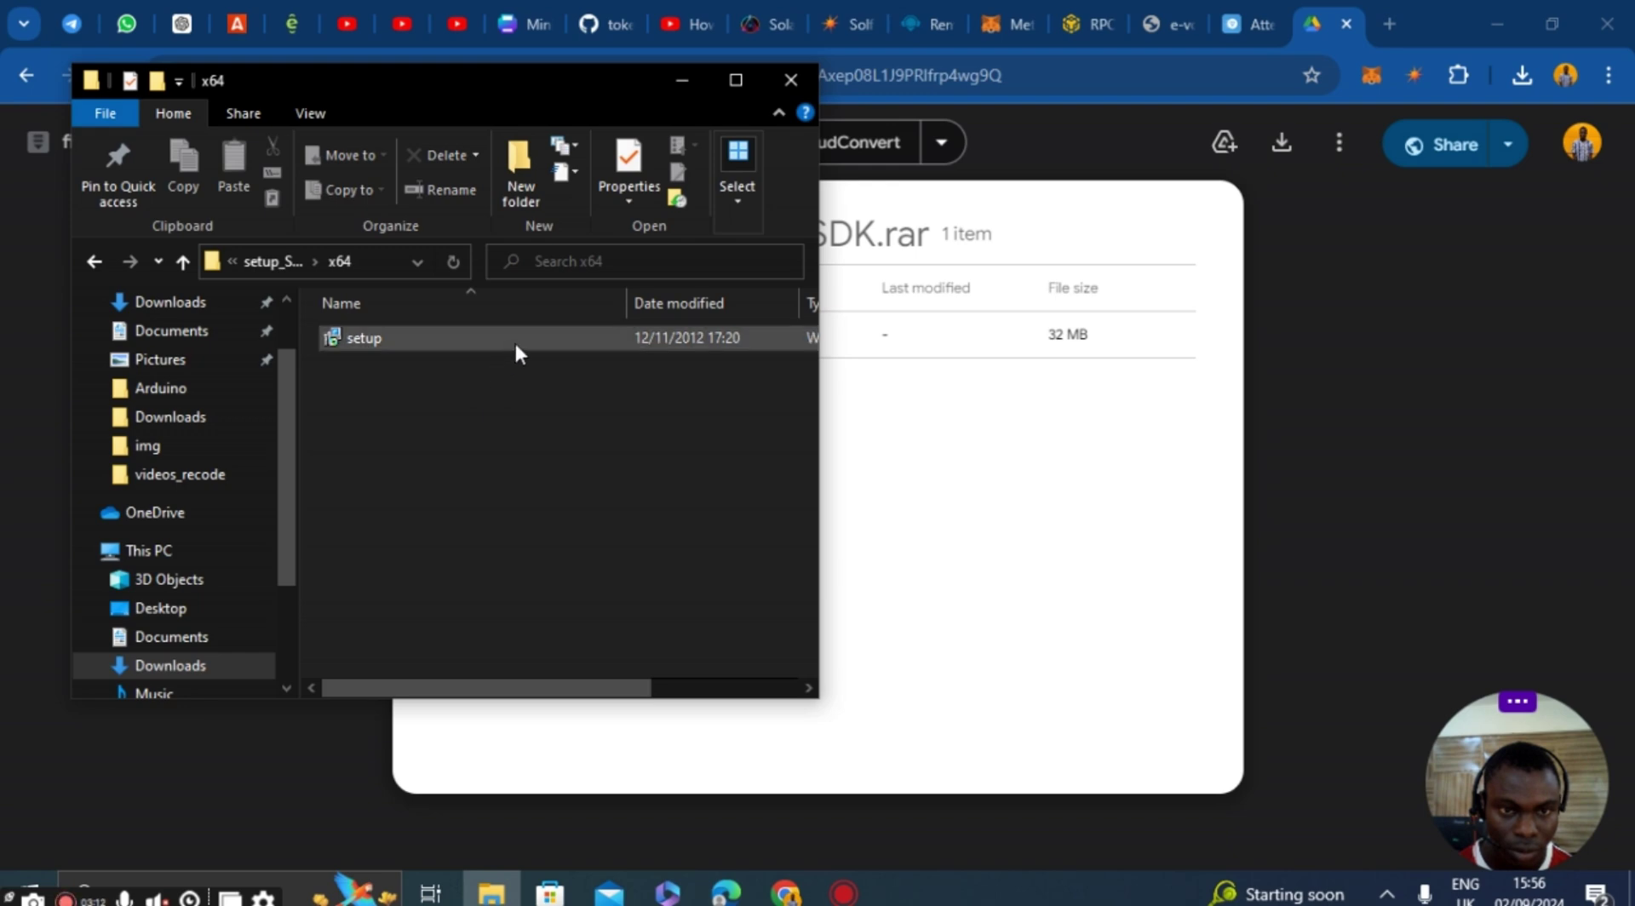
{"action": "double_click", "coordinate": [516, 349]}
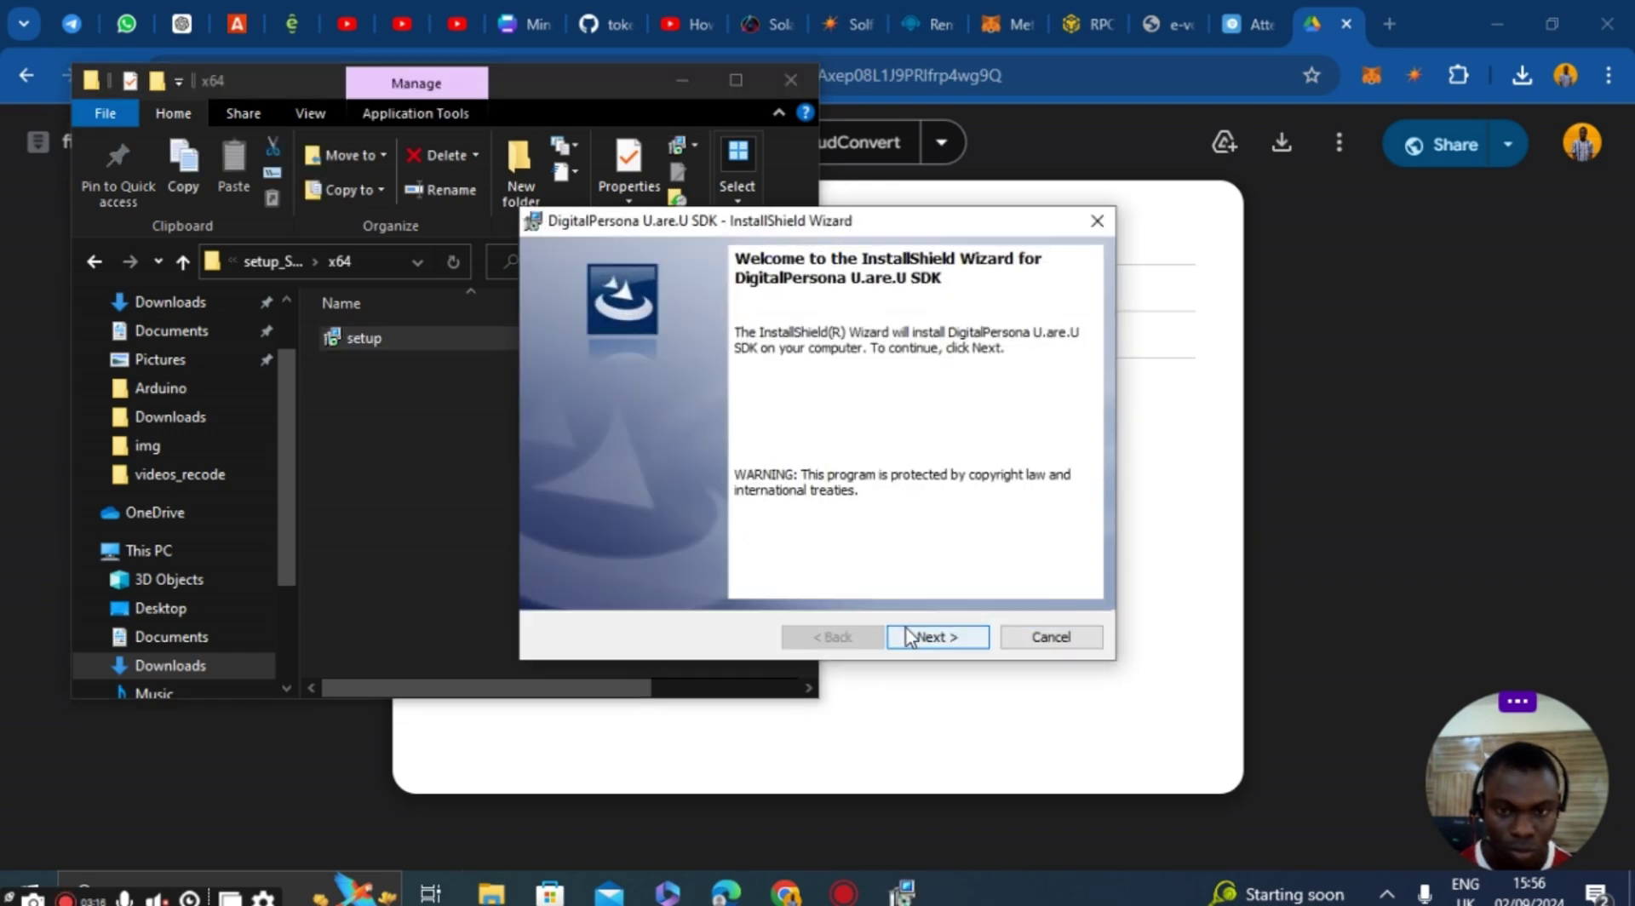
Accept the license and install the SDK to the default C:\Program Files\DigitalPersona\ folder
{"action": "left_click", "coordinate": [927, 641]}
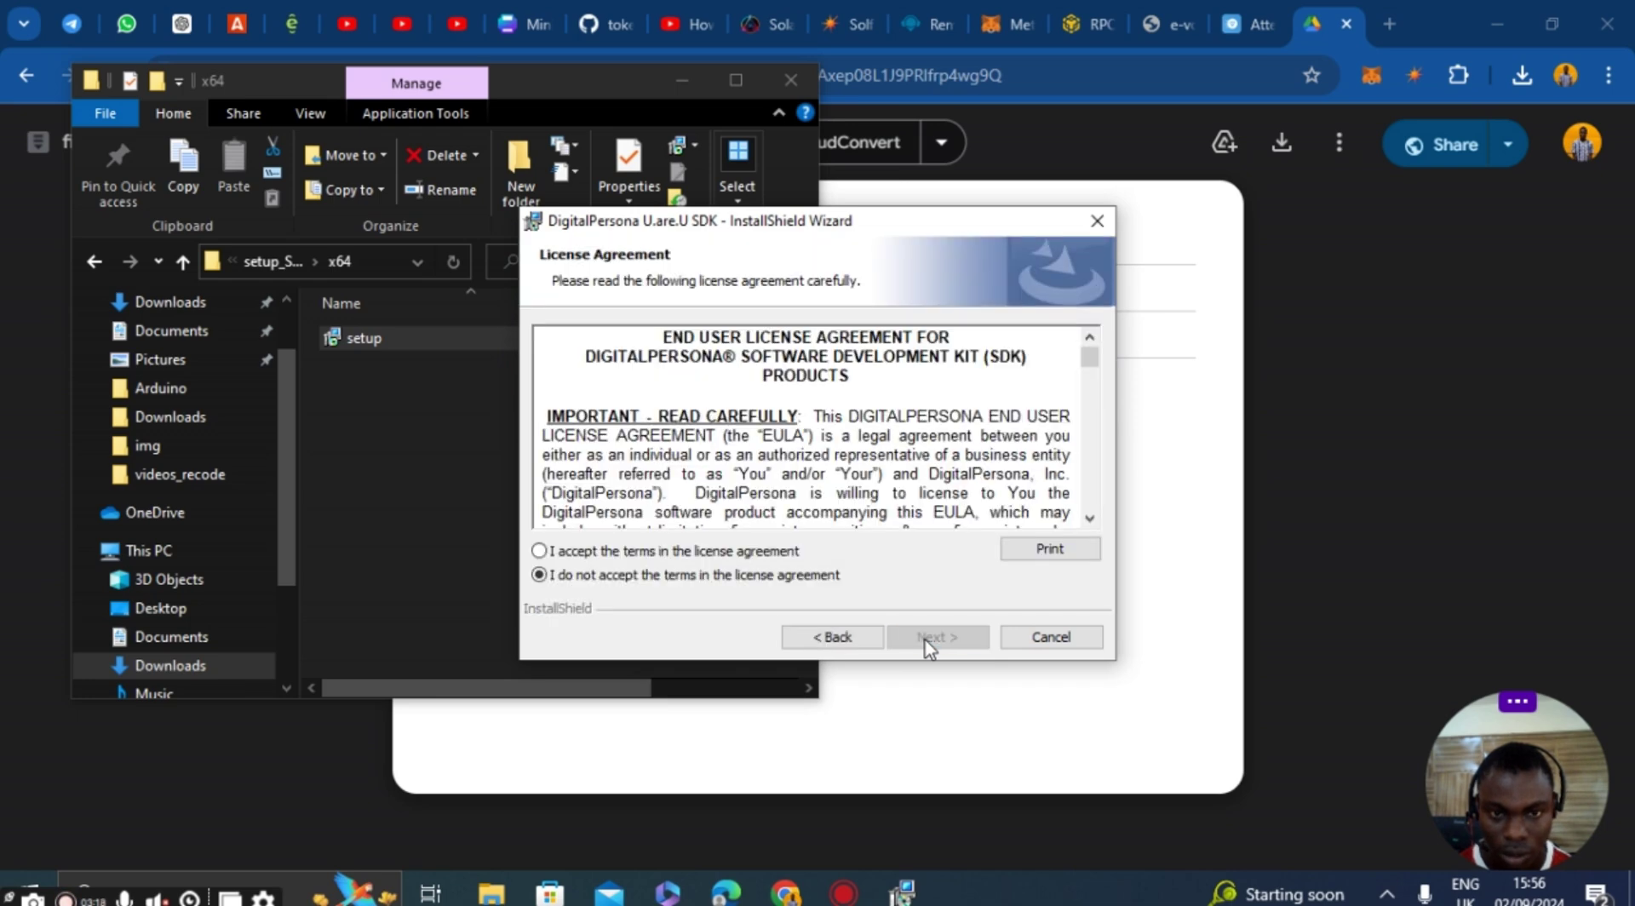
{"action": "left_click", "coordinate": [539, 552]}
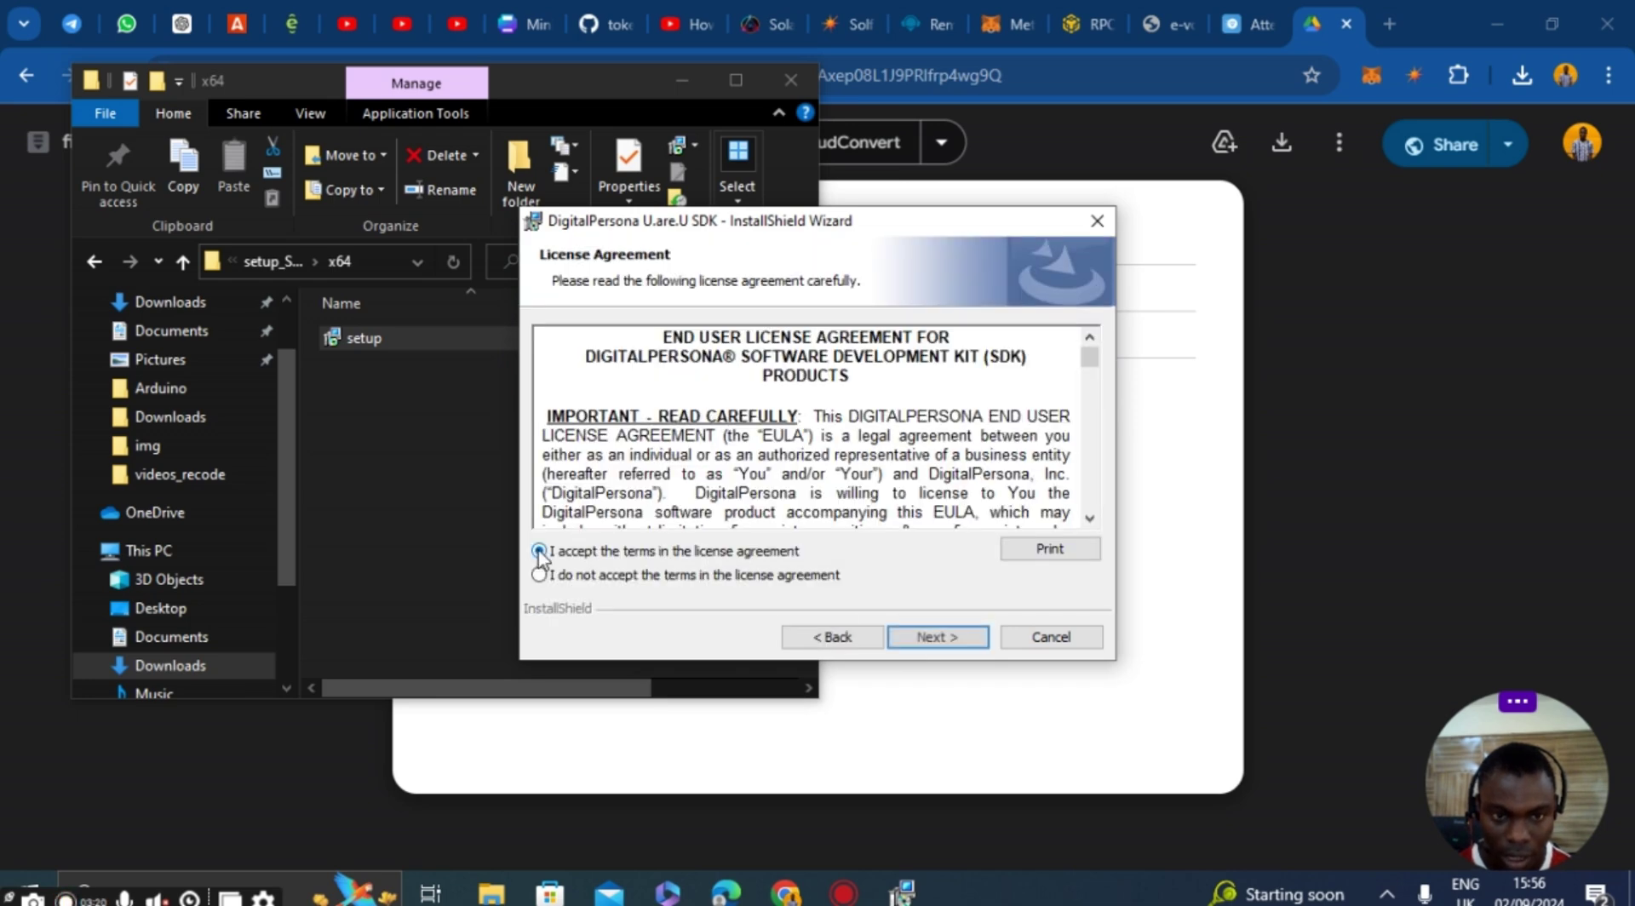
{"action": "left_click", "coordinate": [929, 642]}
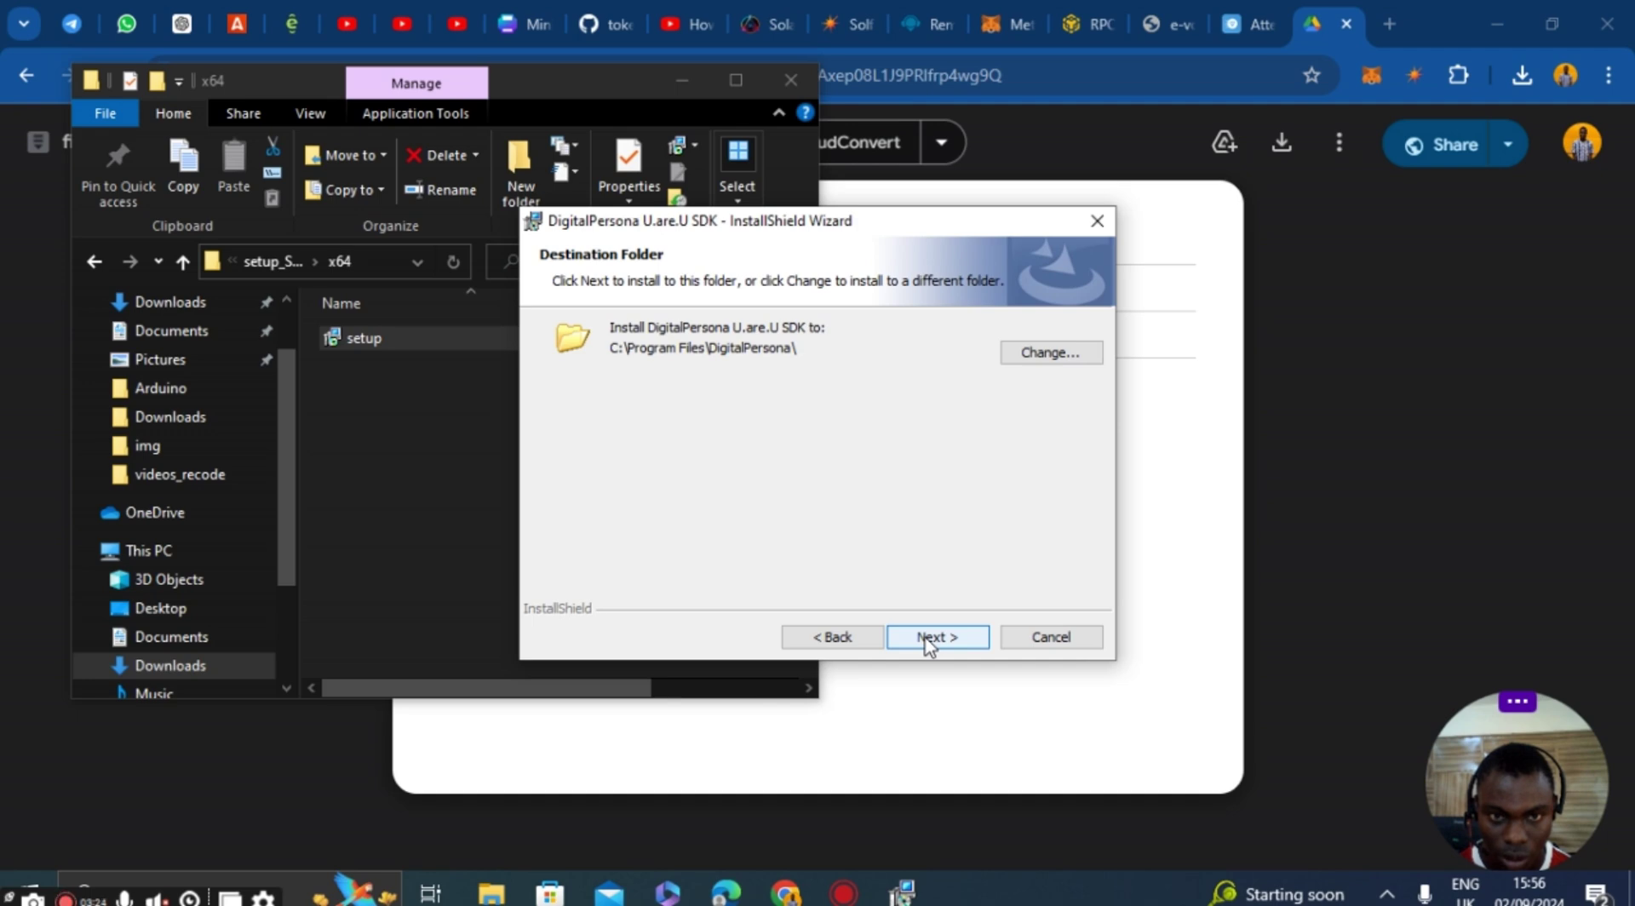
{"action": "left_click", "coordinate": [929, 642]}
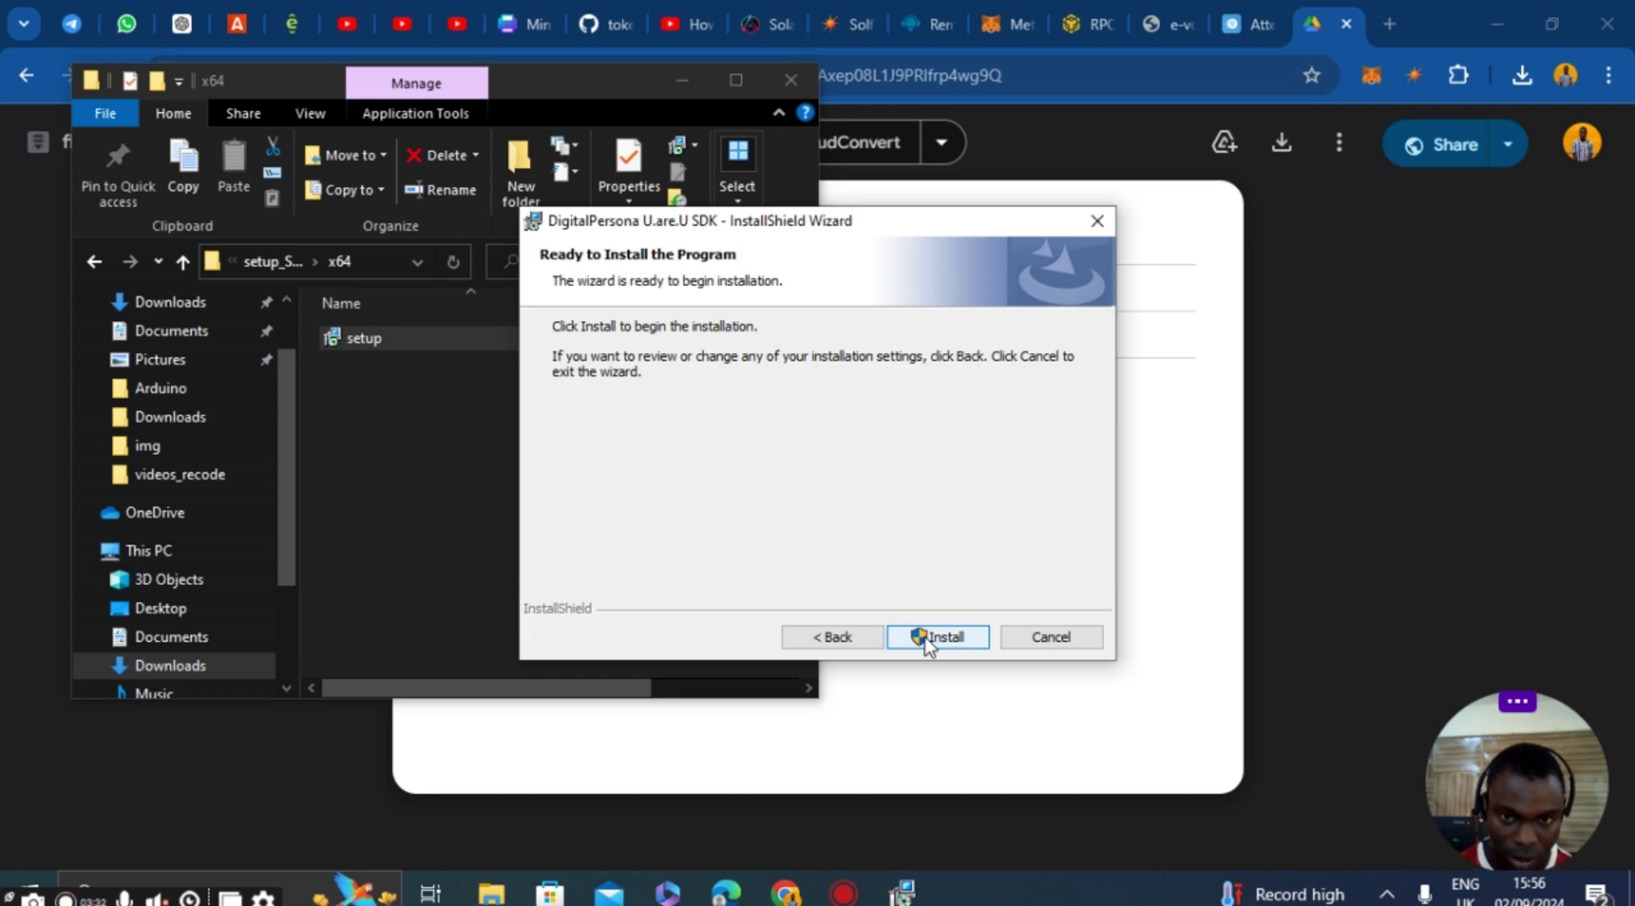
{"action": "left_click", "coordinate": [936, 637]}
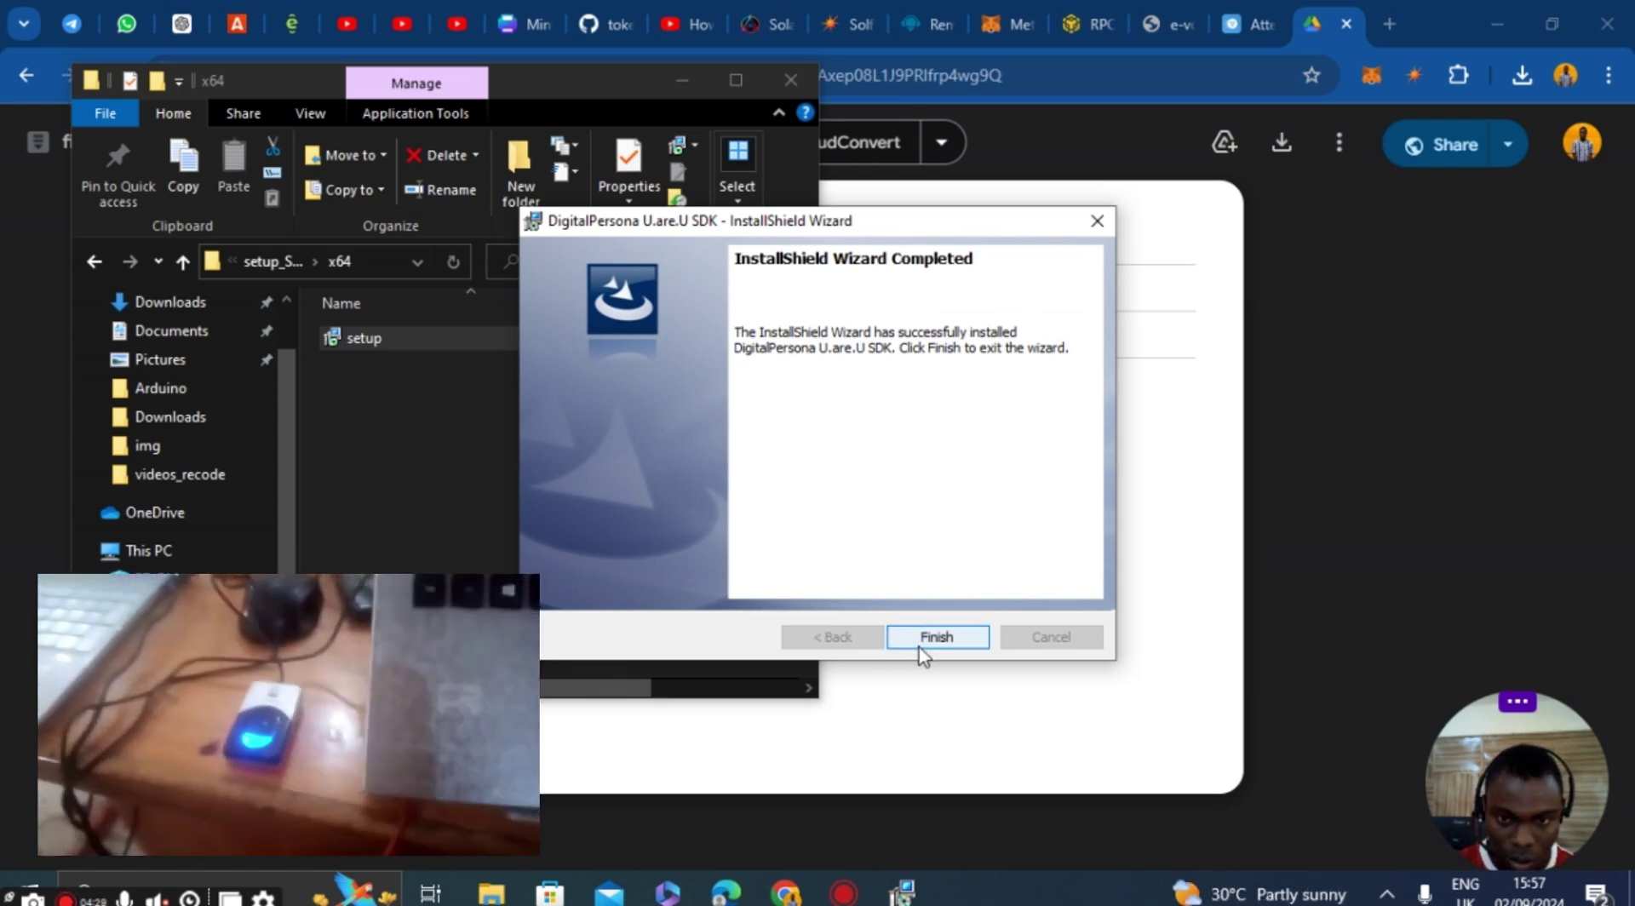
Finish the DigitalPersona U.are.U SDK InstallShield wizard, bringing up the restart prompt
{"action": "left_click", "coordinate": [927, 646]}
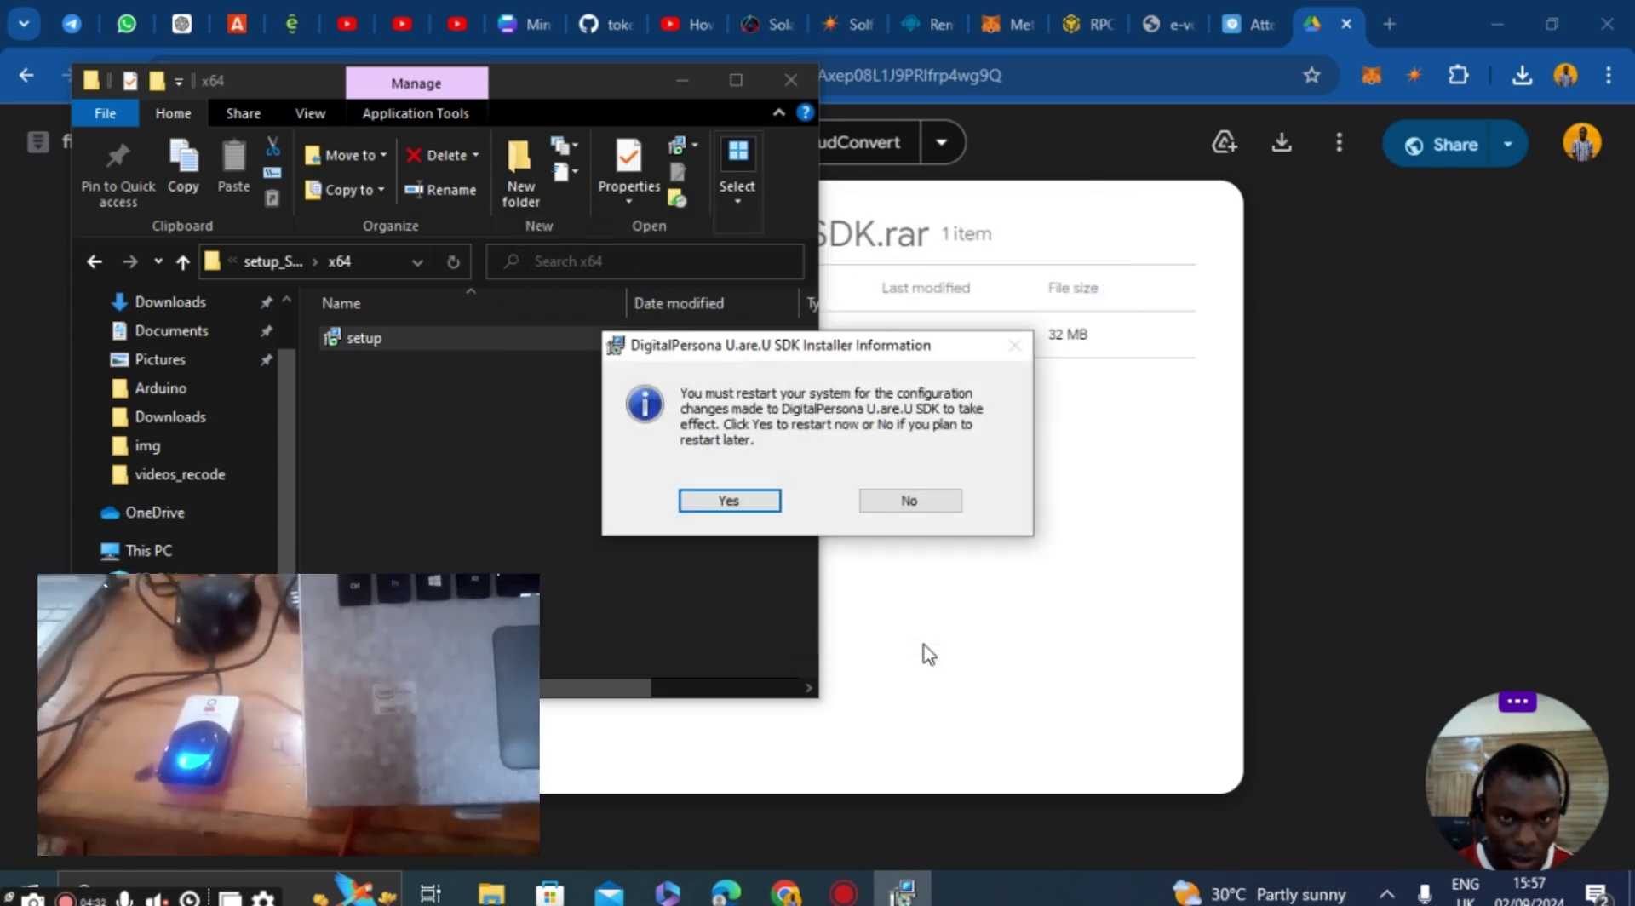